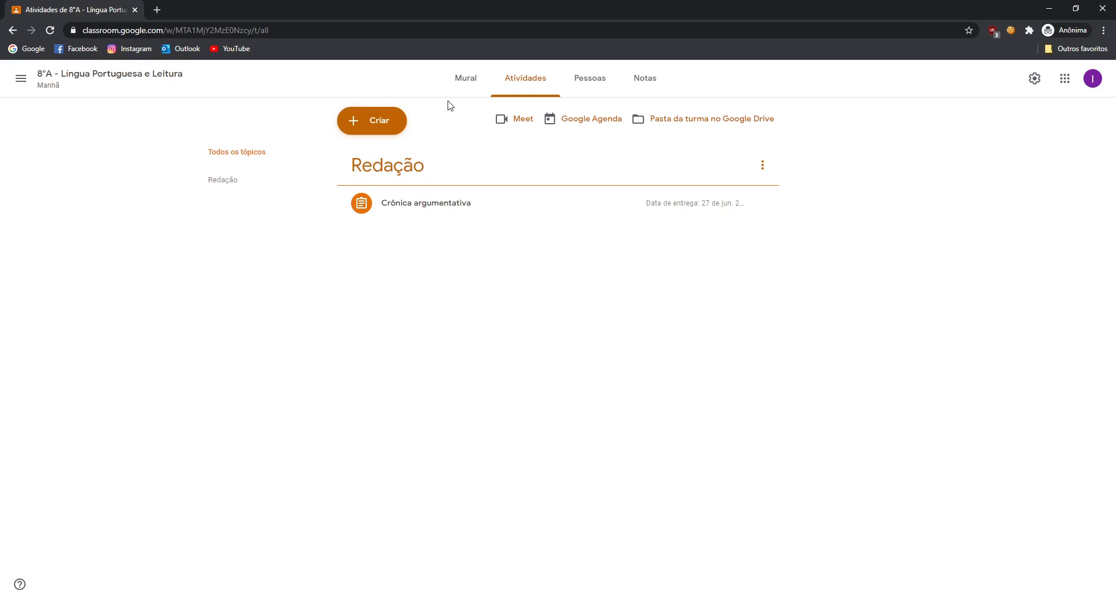
Create a new assignment with a quiz (Atividade com teste) on the class's Atividades page.
click(465, 86)
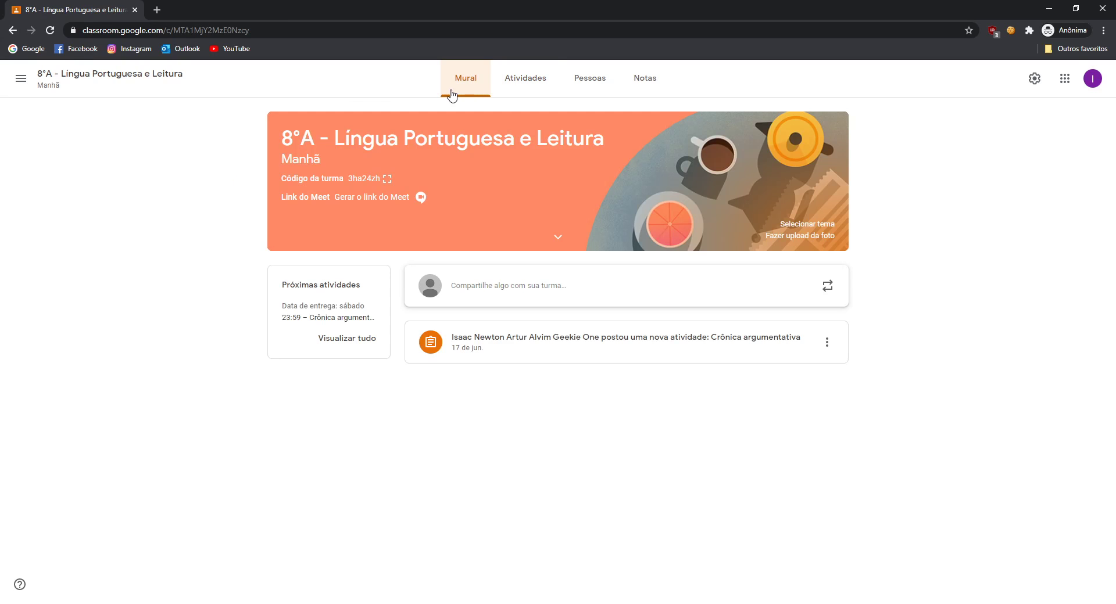
click(512, 88)
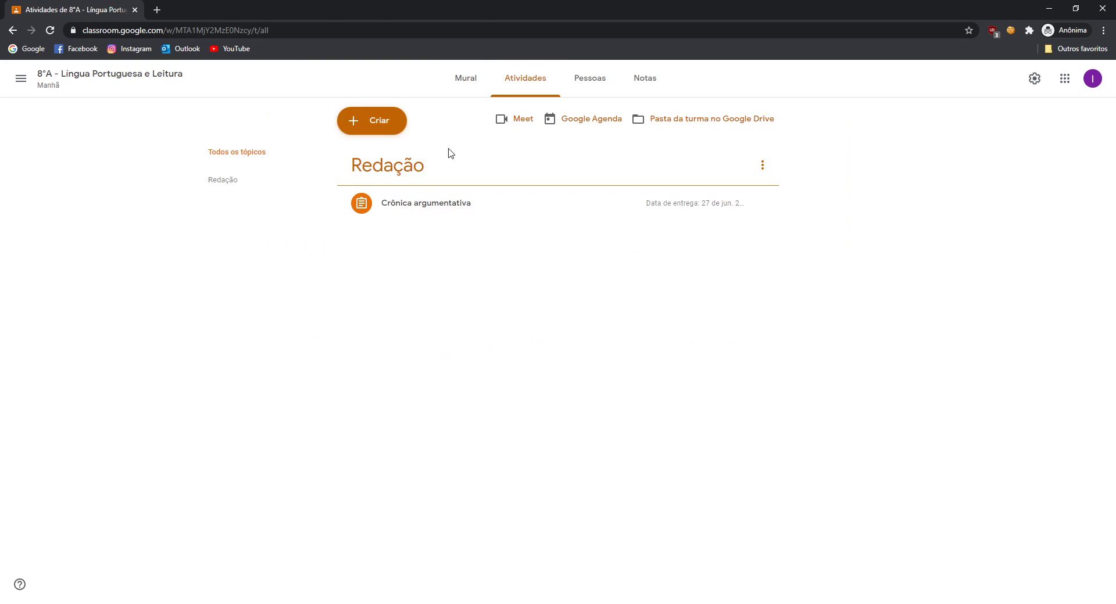
click(374, 123)
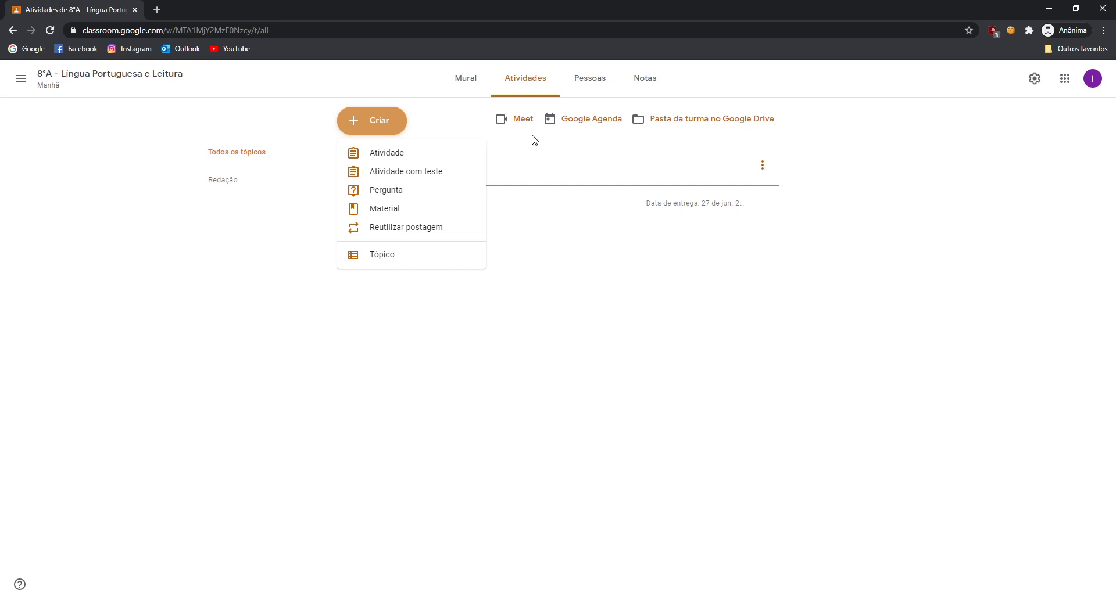
click(437, 184)
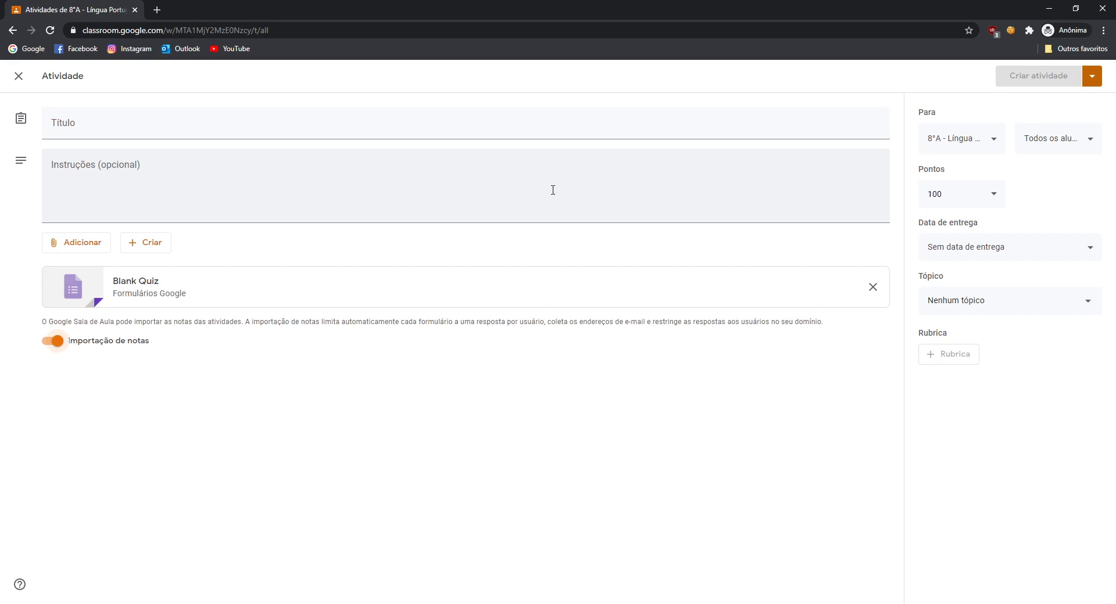
Title the assignment "Atividade Teste" and enter "Este é um teste." as its instructions.
click(139, 113)
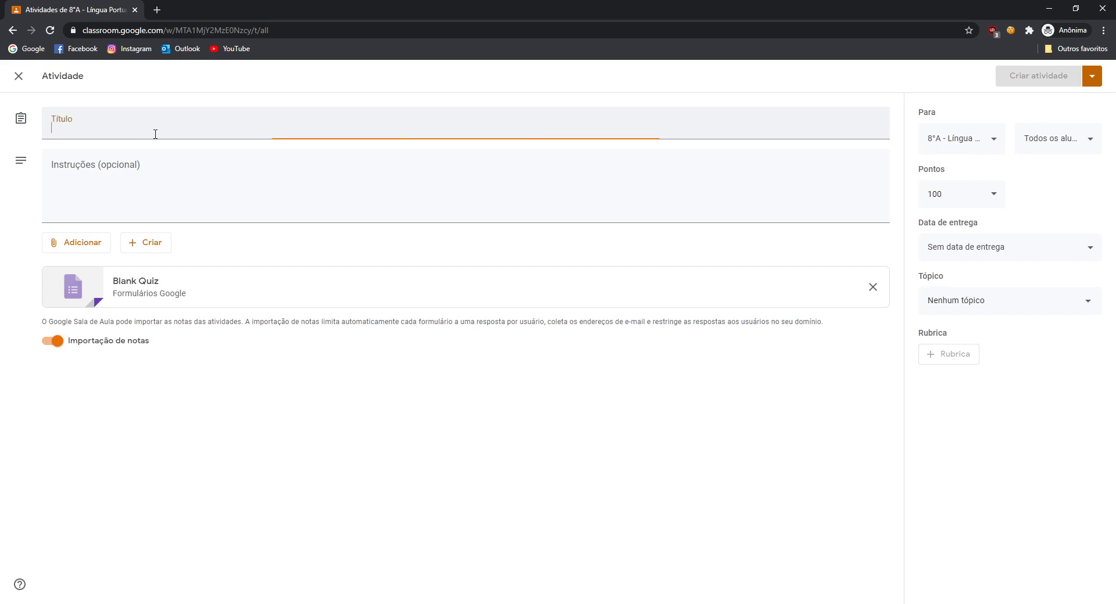
text(Test)
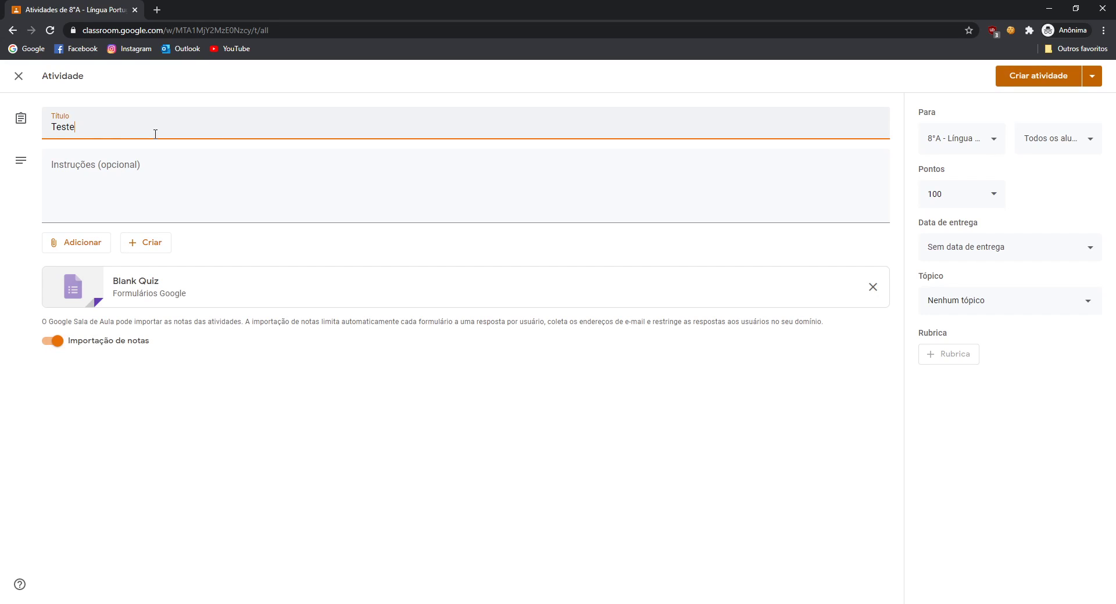
text(e)
key(ctrl+a)
key(BackSpace)
text(Atividade Teste)
key(Tab)
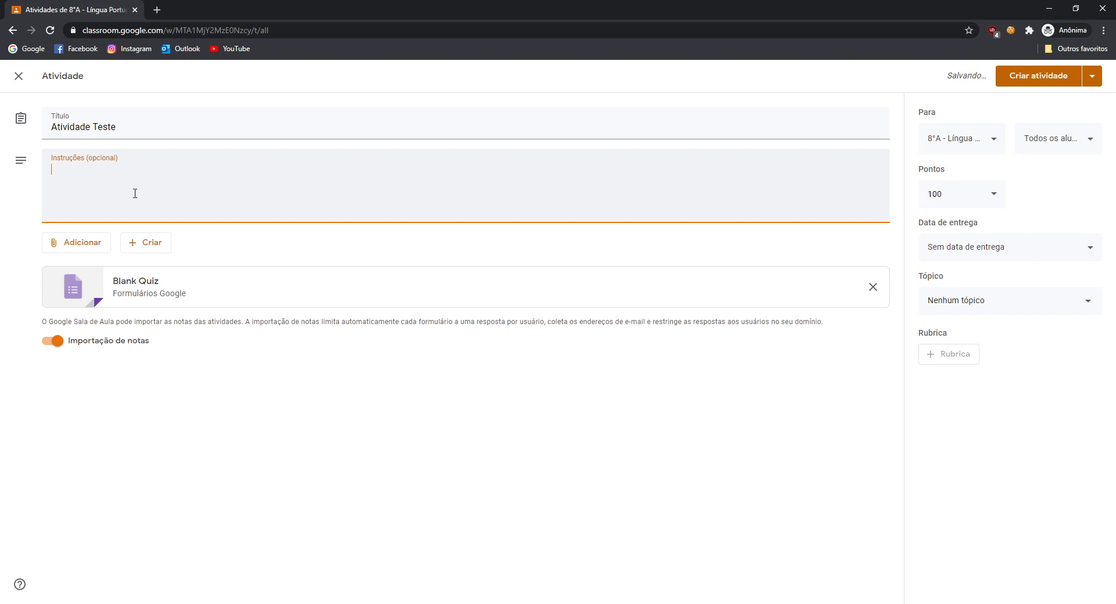
text(Este é um teste.)
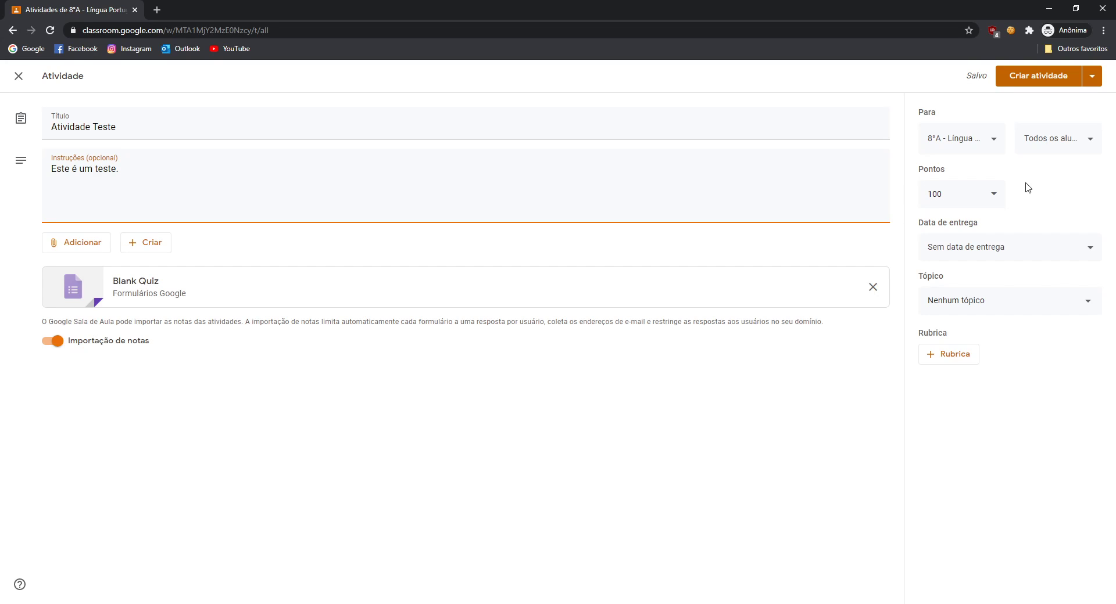
click(1004, 250)
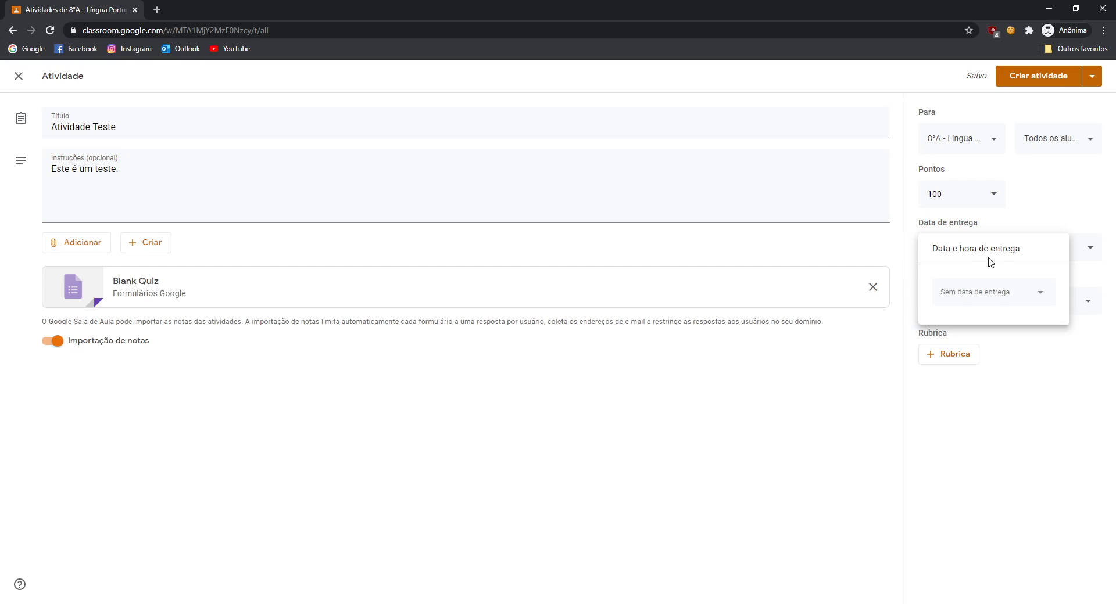
click(1050, 204)
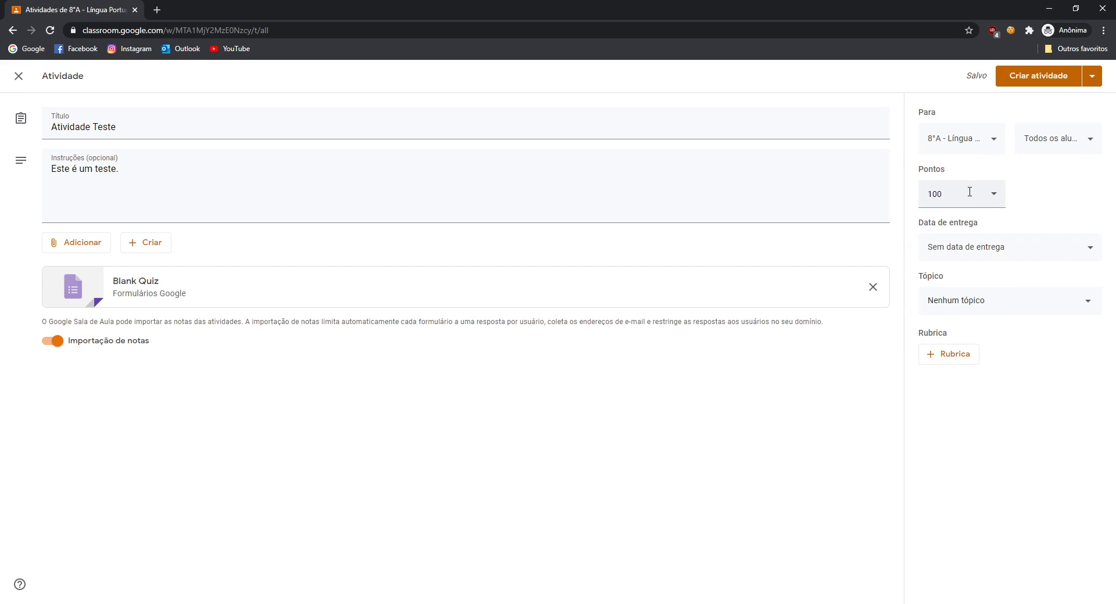
click(953, 307)
click(973, 404)
Open the attached Blank Quiz form, set its title to "Atividade Teste" and its description to "Este é um teste".
click(150, 288)
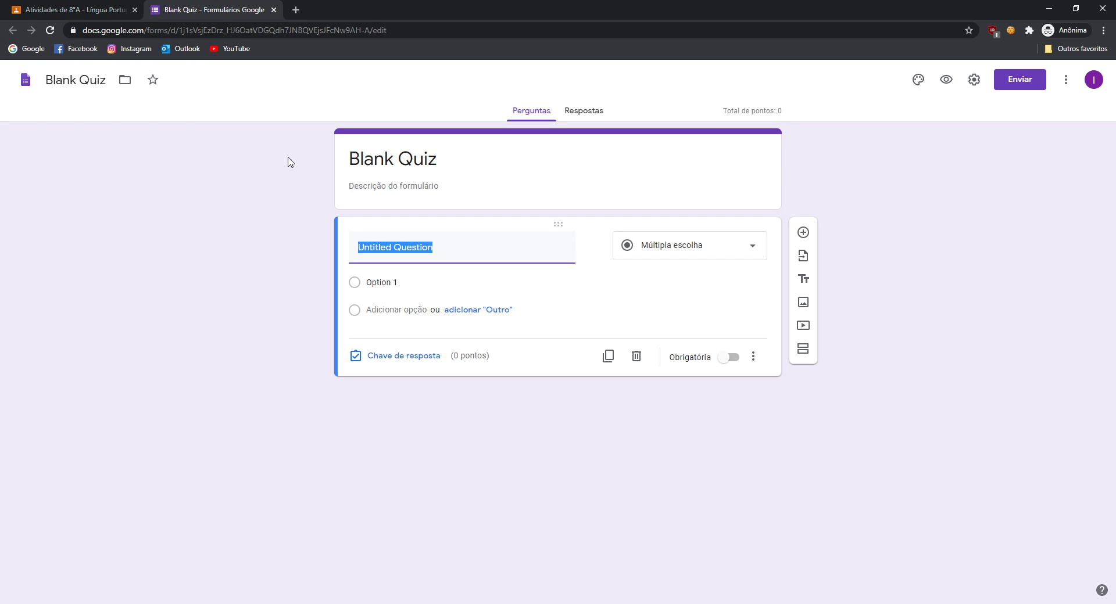
click(372, 158)
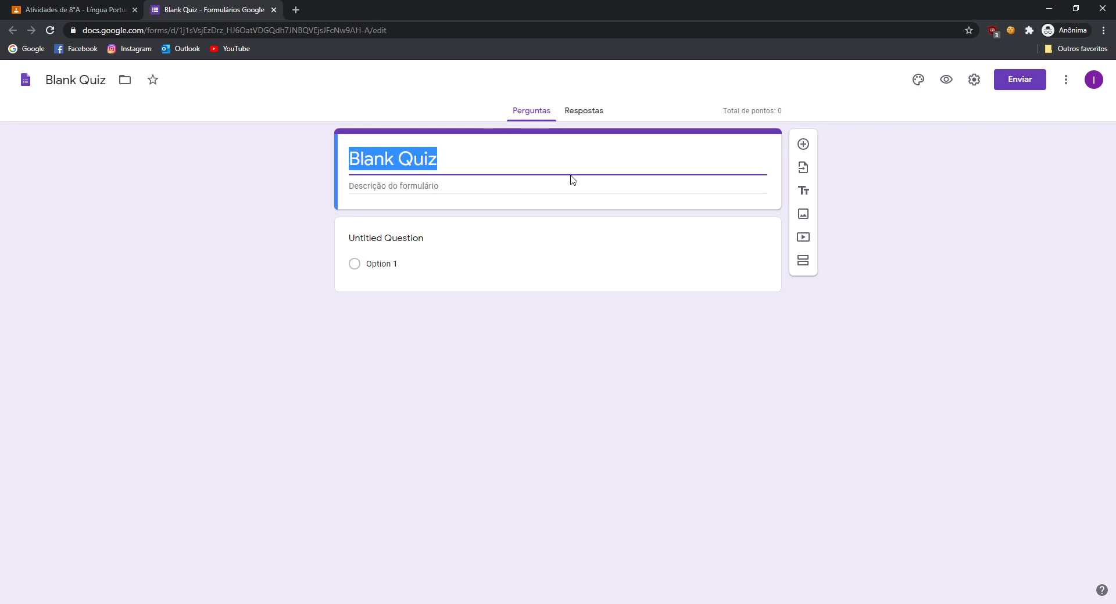
text(T)
key(BackSpace)
text(Atu)
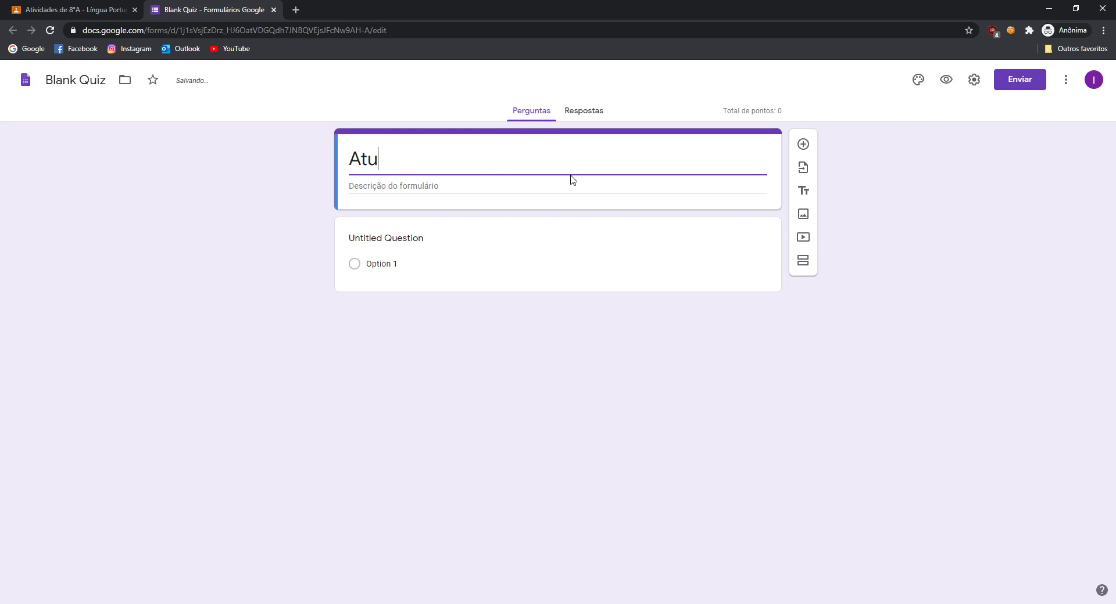
key(BackSpace)
text(ividade Teste)
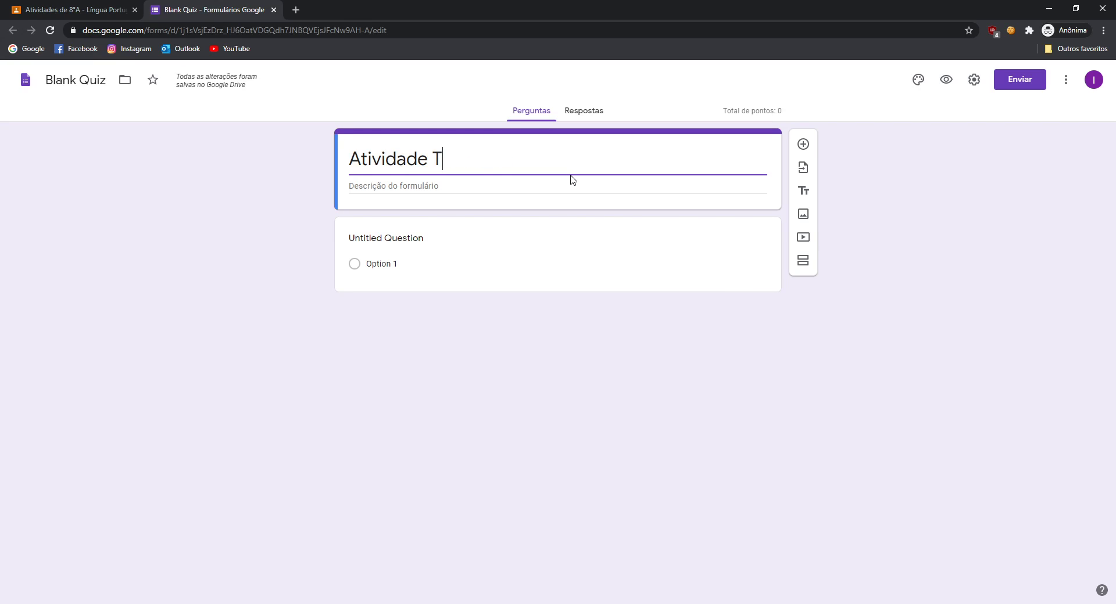
key(Tab)
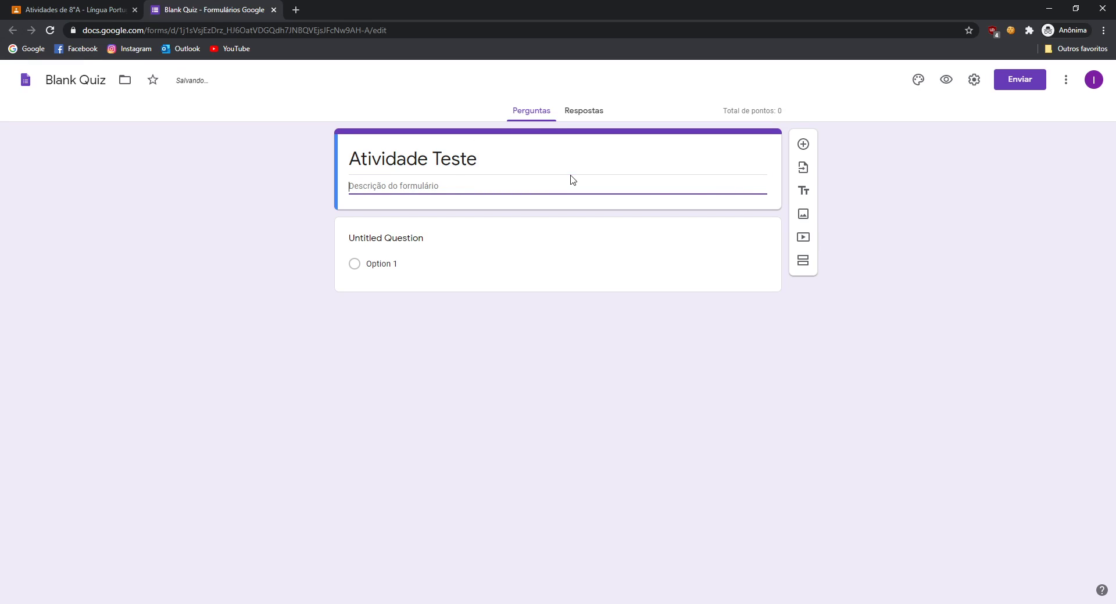
text(Este é u)
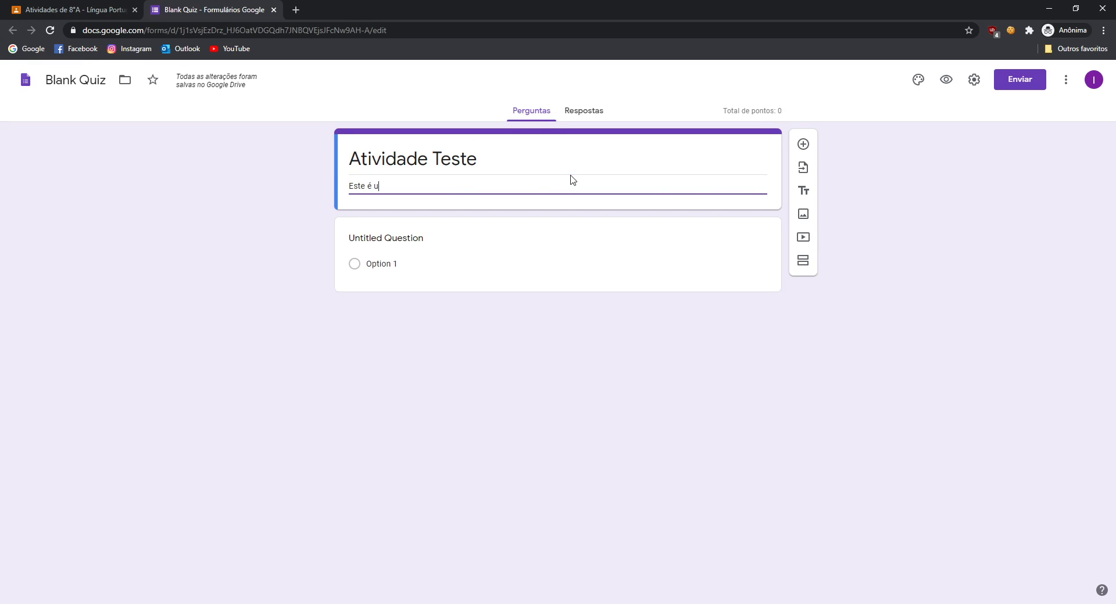
text(m teste)
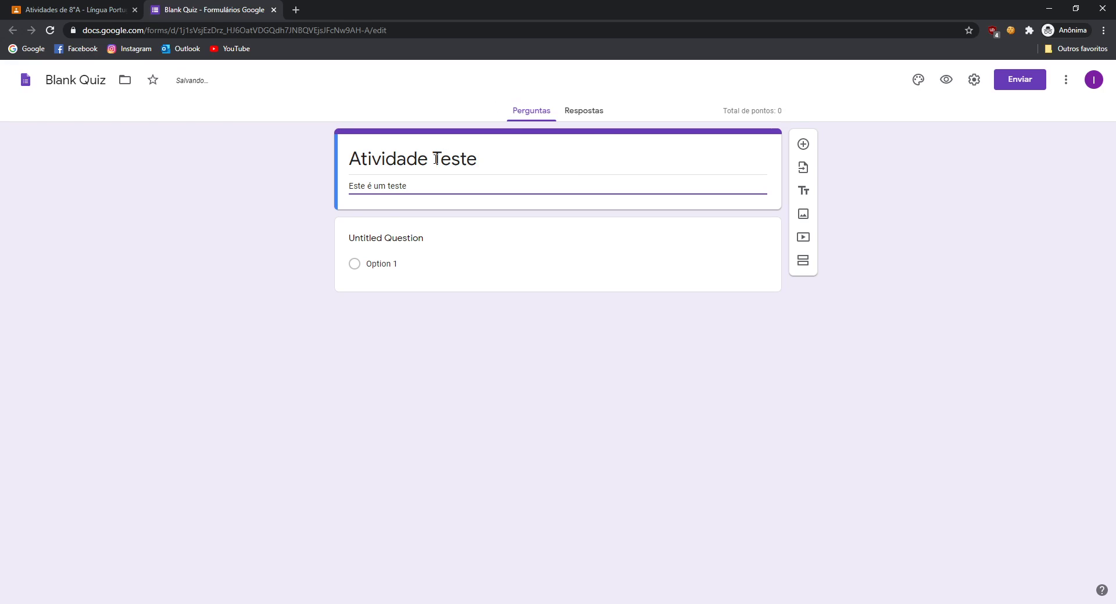
Rename the form file as "Atividade Teste" by copying the form's title.
triple_click(450, 158)
key(ctrl+c)
triple_click(63, 78)
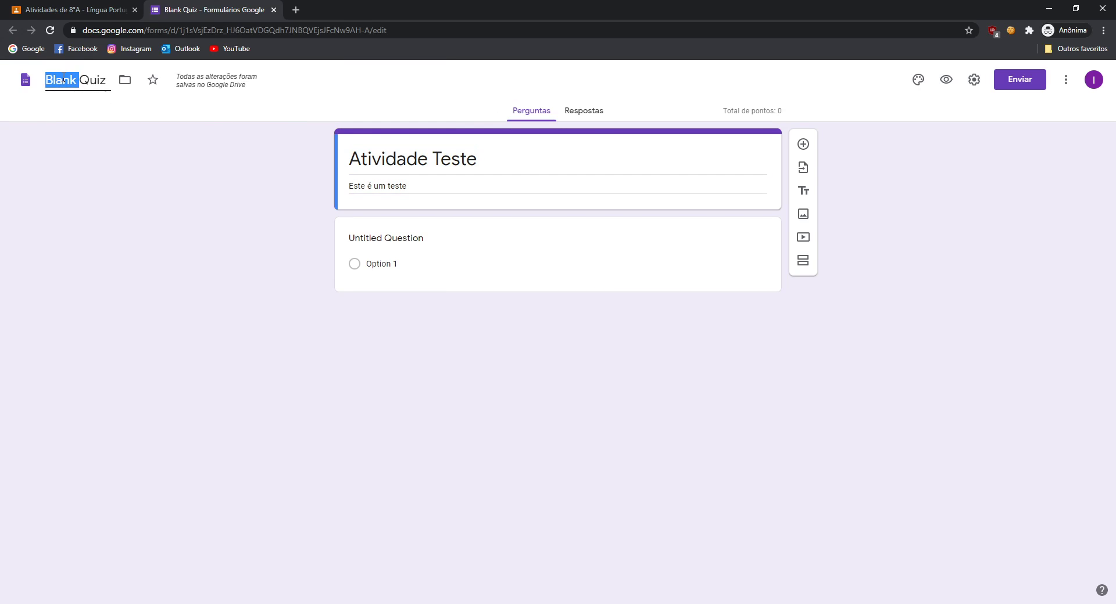
key(ctrl+v)
click(221, 214)
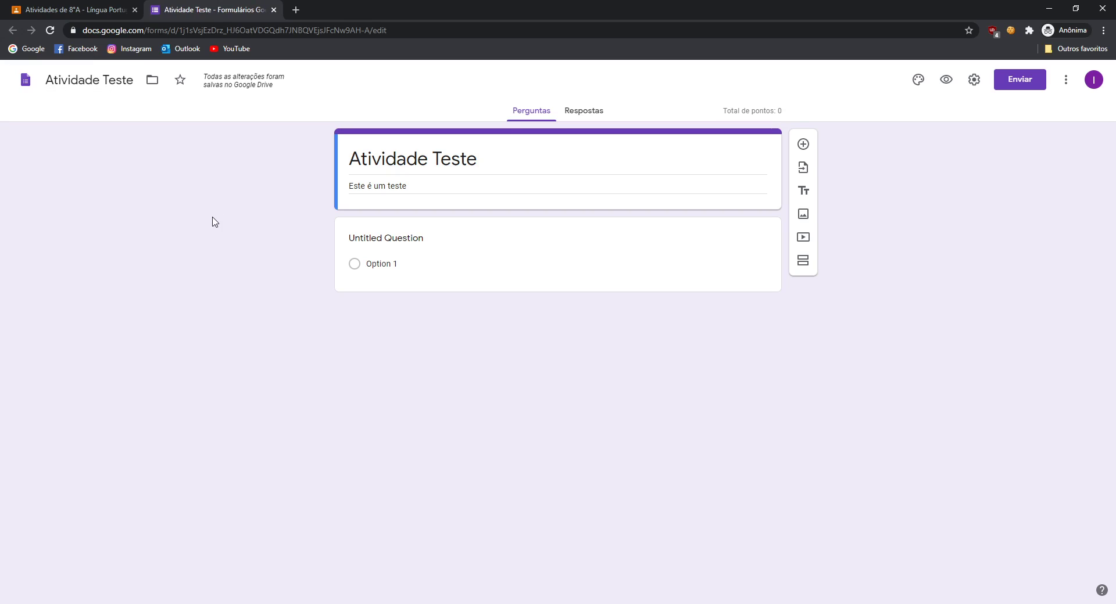
Replace the untitled question's text with "1. Questão de exemplo".
click(383, 243)
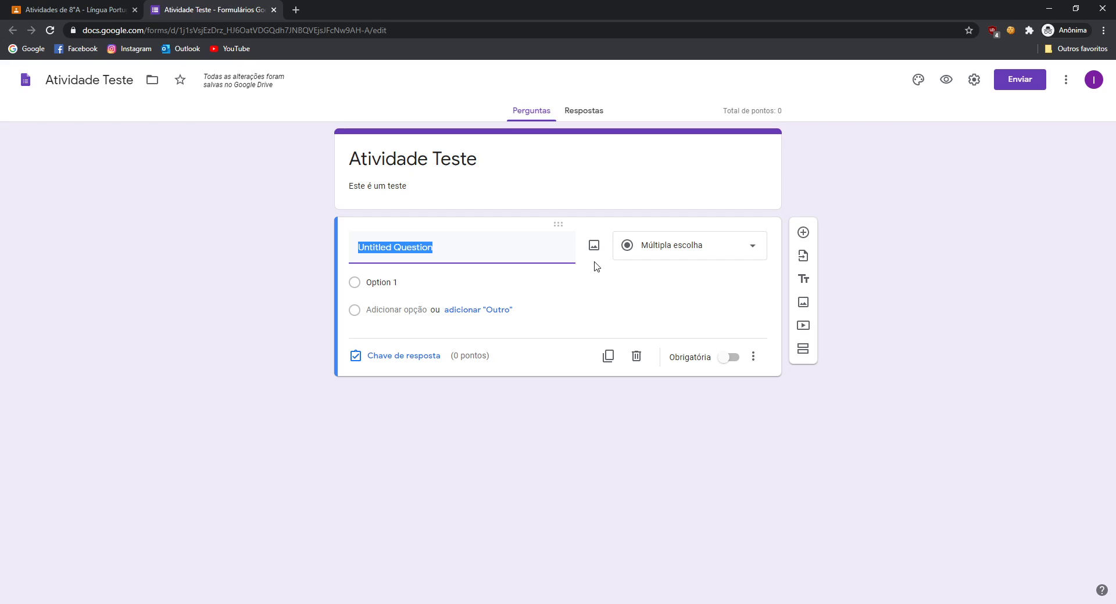
key(BackSpace)
text(1. Q)
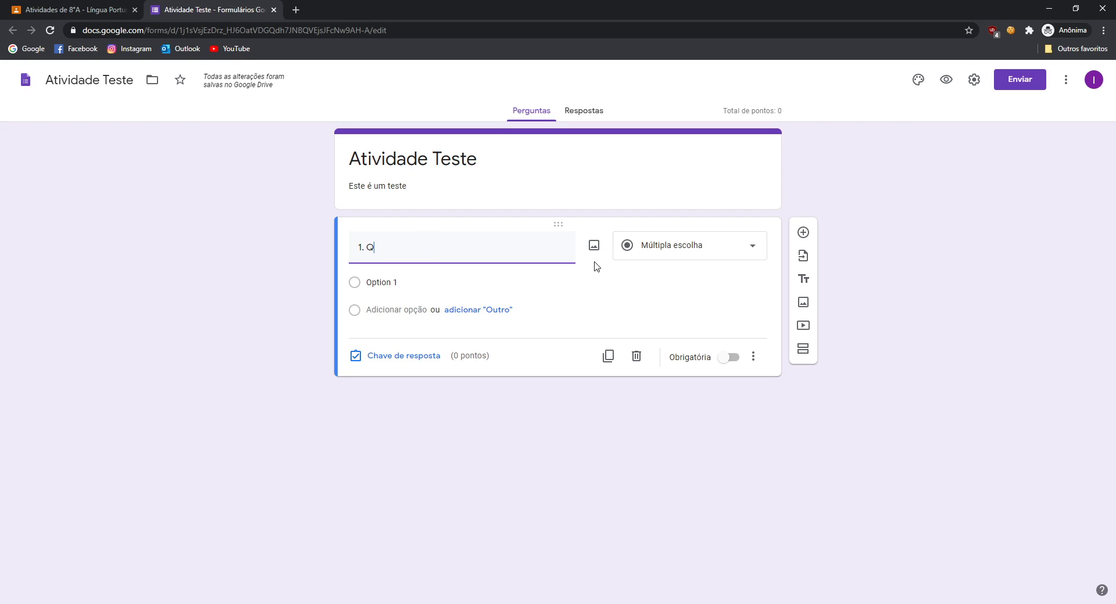
text(uestão de ex)
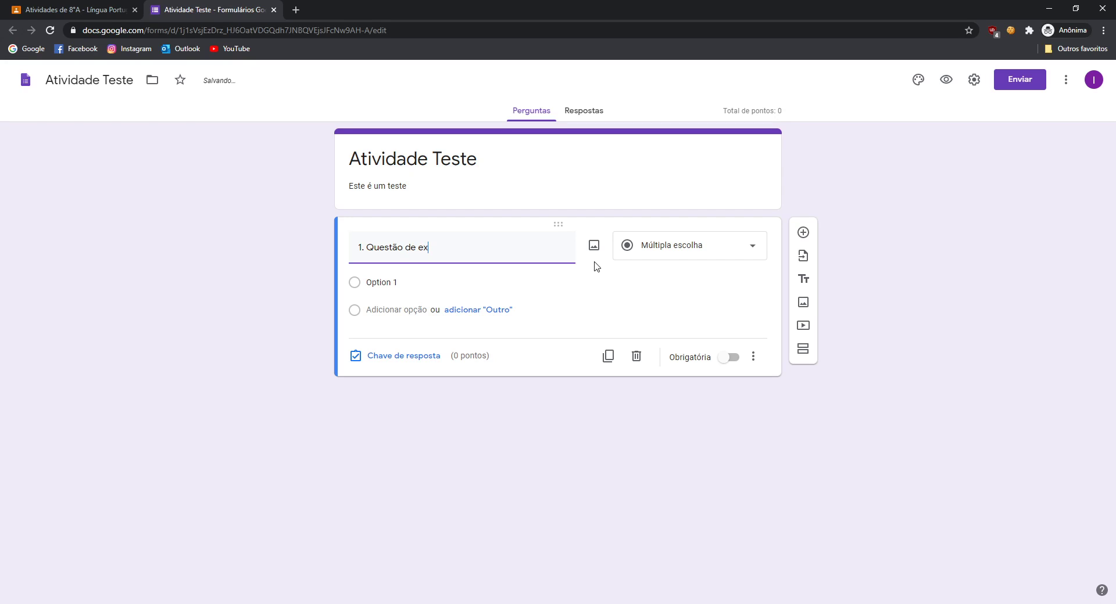
text(emplo)
click(726, 282)
click(847, 162)
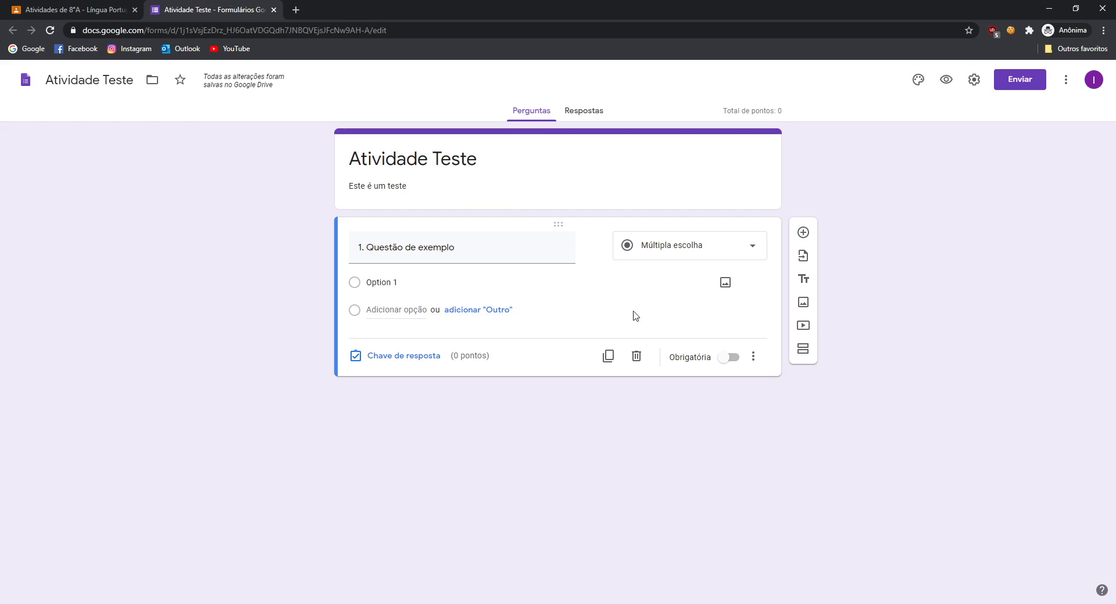
click(662, 256)
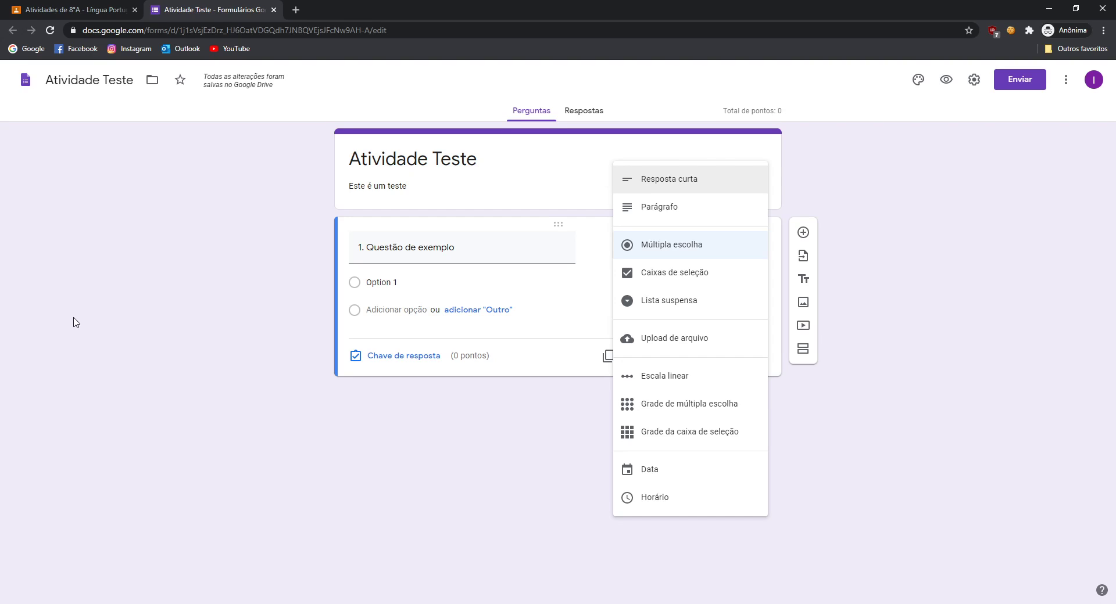
click(275, 253)
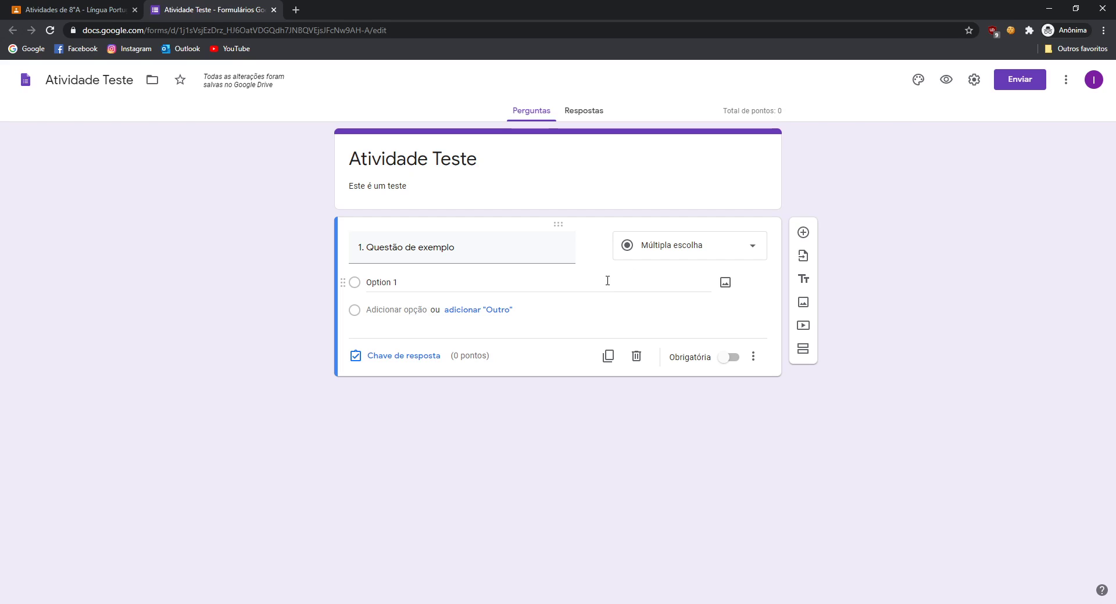
Set the question's first answer option to "A) Resposta 1" and add an "Outros" option.
click(365, 281)
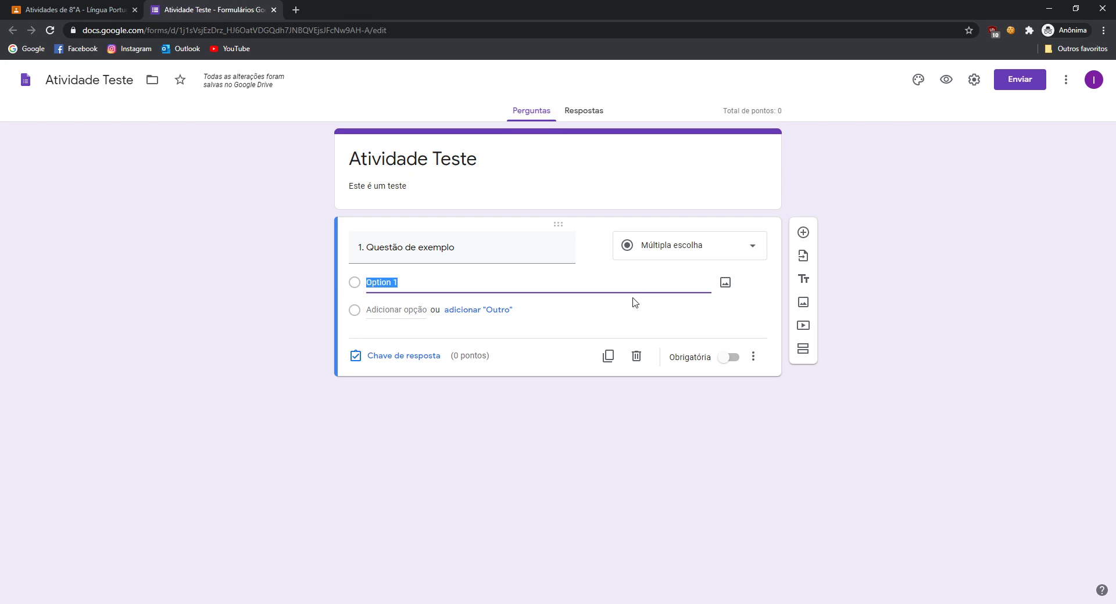
text(A)
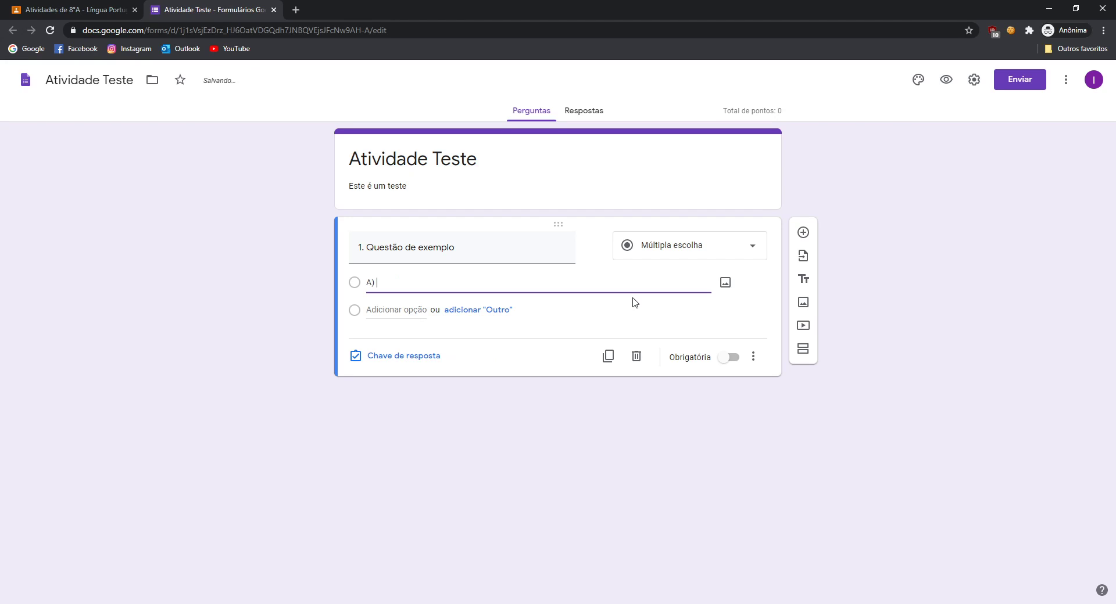
text(osta 1)
click(463, 311)
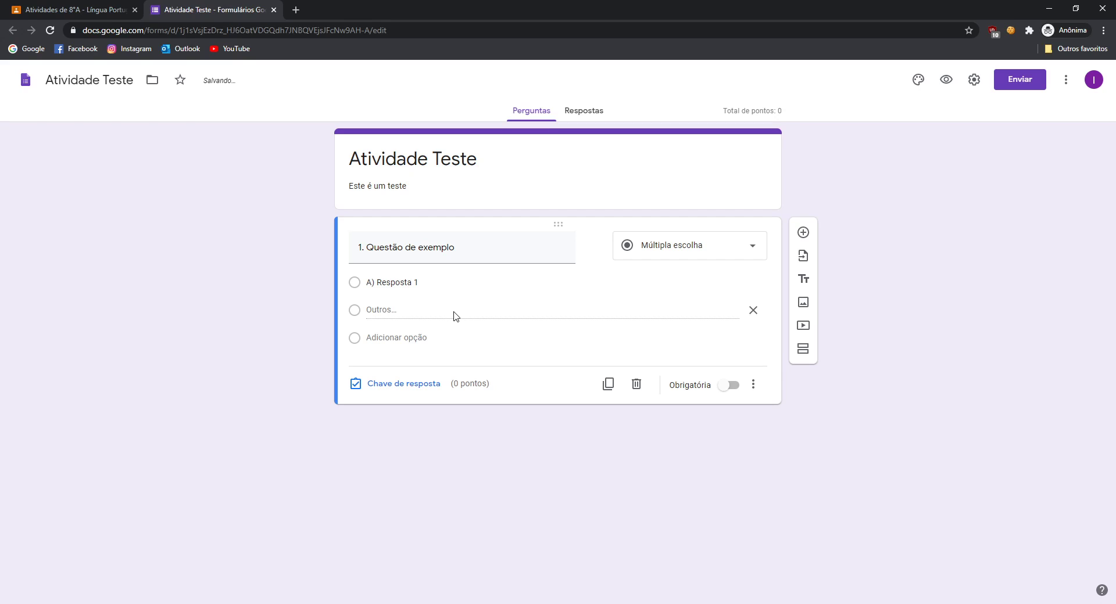
Add a second answer option from a copy of the first and edit it to read "B) Resposta 2".
click(406, 283)
key(ctrl+c)
click(391, 311)
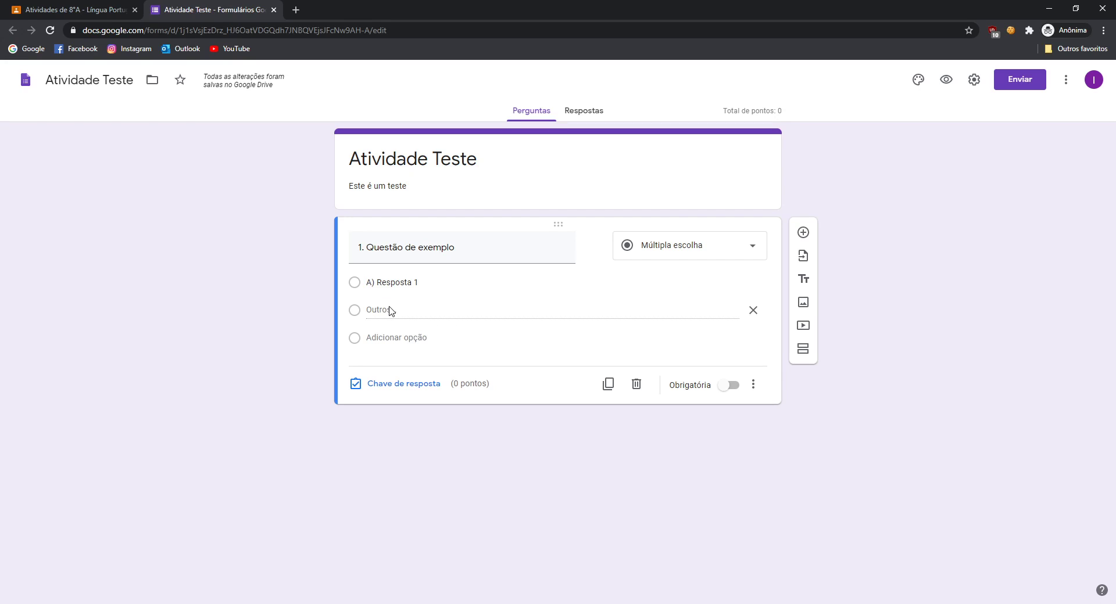
drag(342, 312, 359, 312)
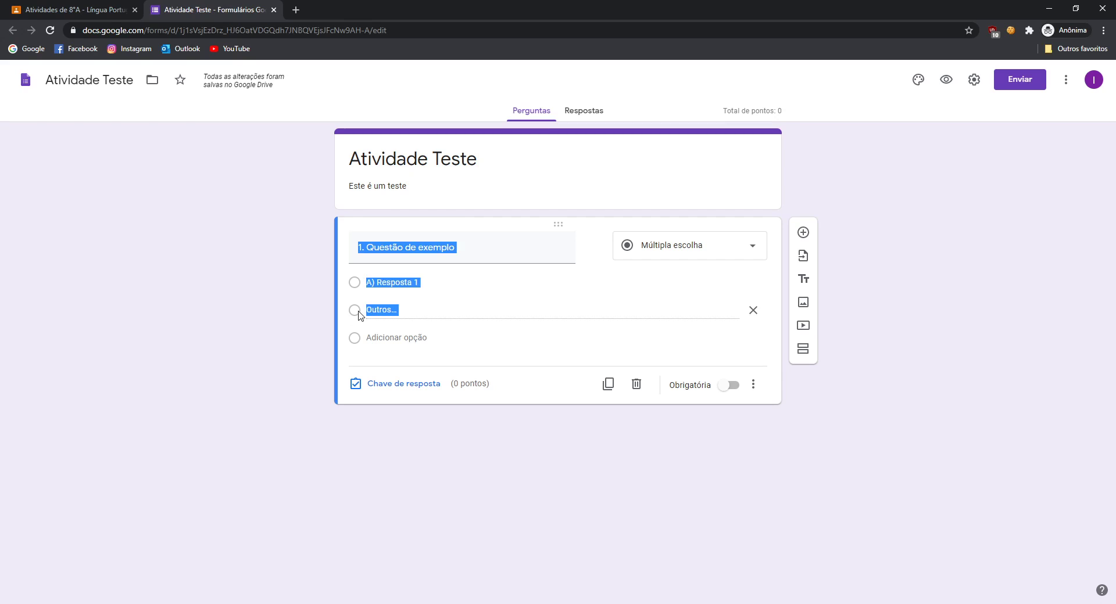
click(359, 312)
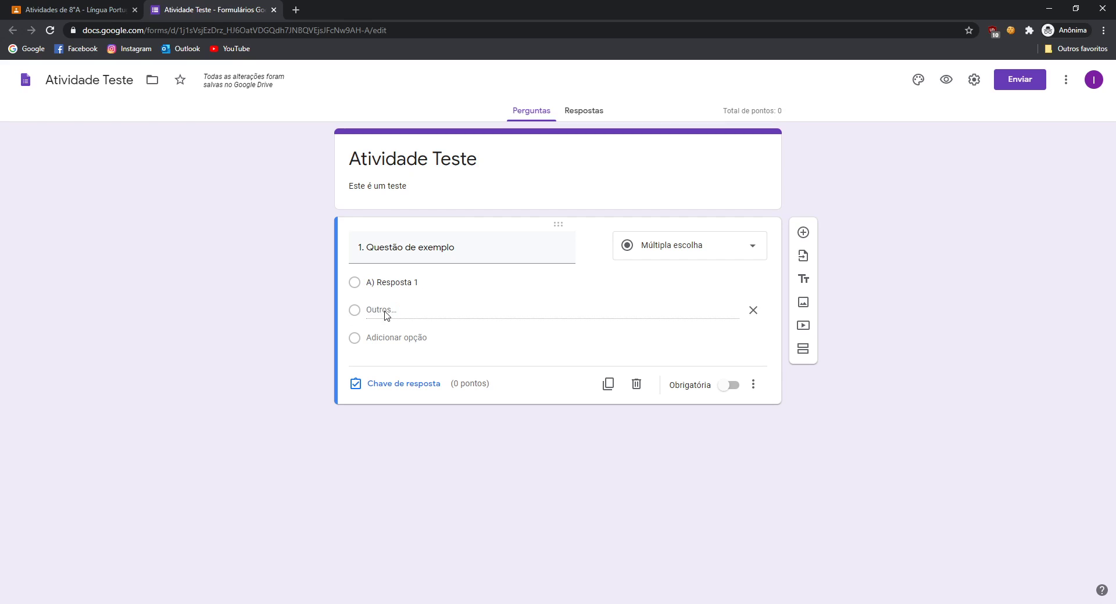
click(398, 344)
key(ctrl+v)
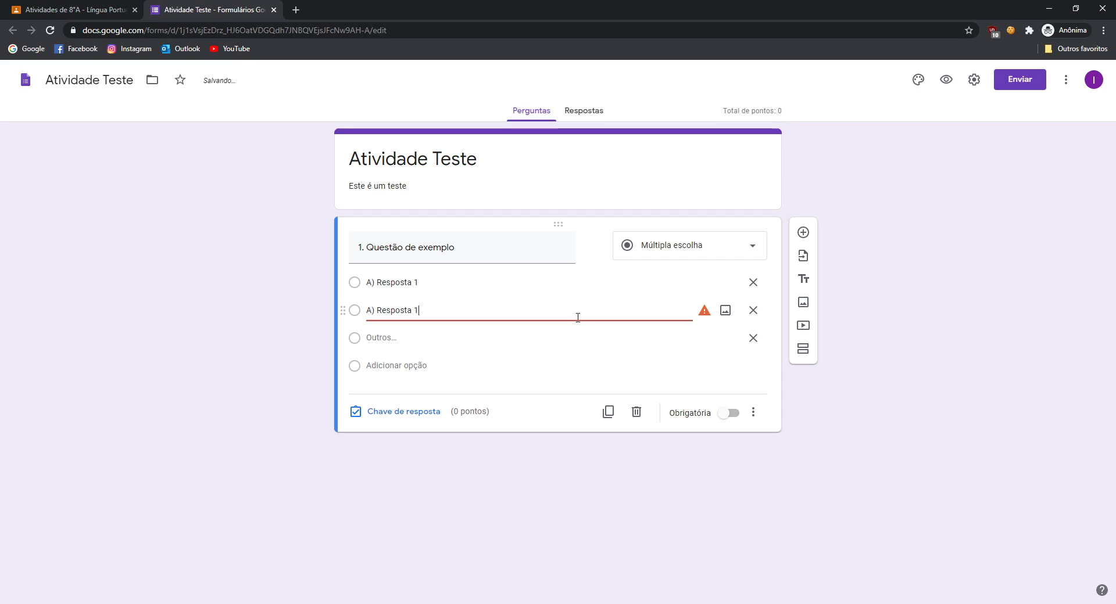
key(Home)
key(Delete)
text(b)
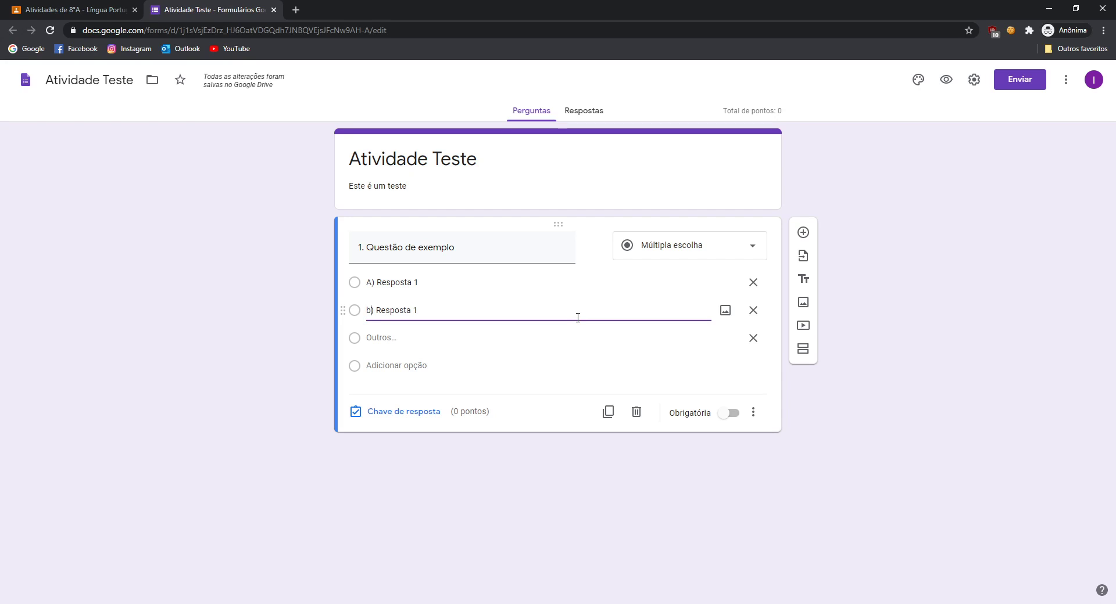
key(BackSpace)
text(B)
key(End)
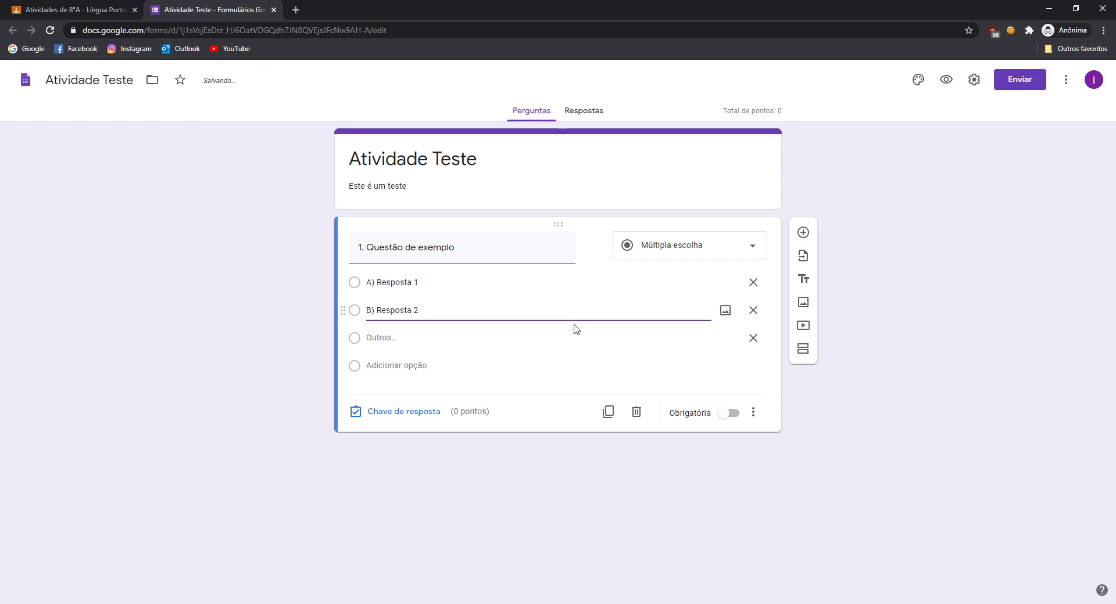
Add a third answer option from a copy of the first and edit it to read "C) Resposta 3".
click(568, 358)
click(389, 366)
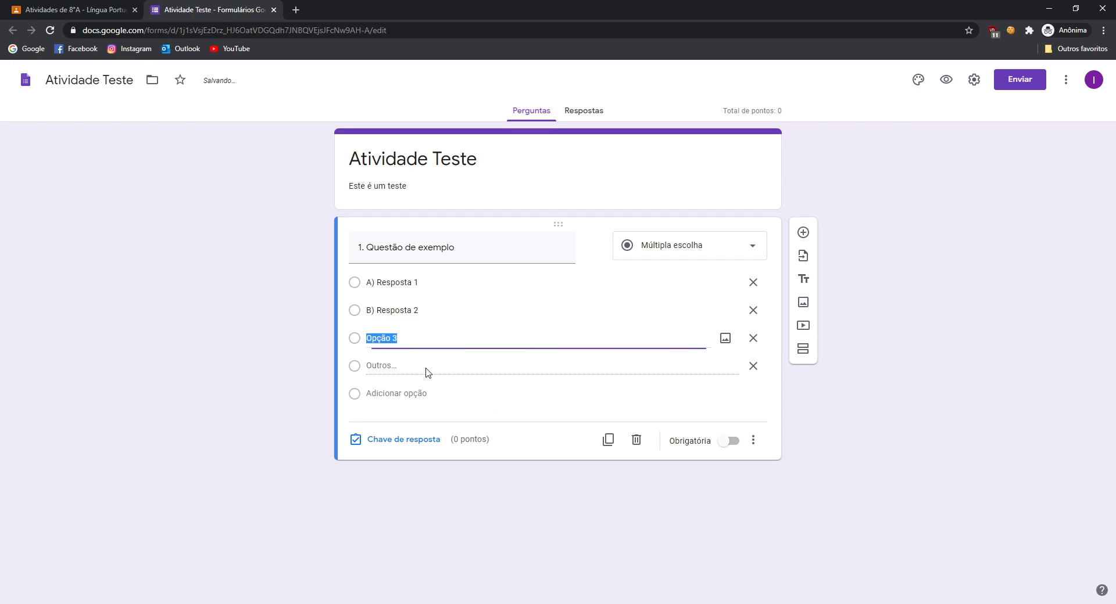
key(ctrl+v)
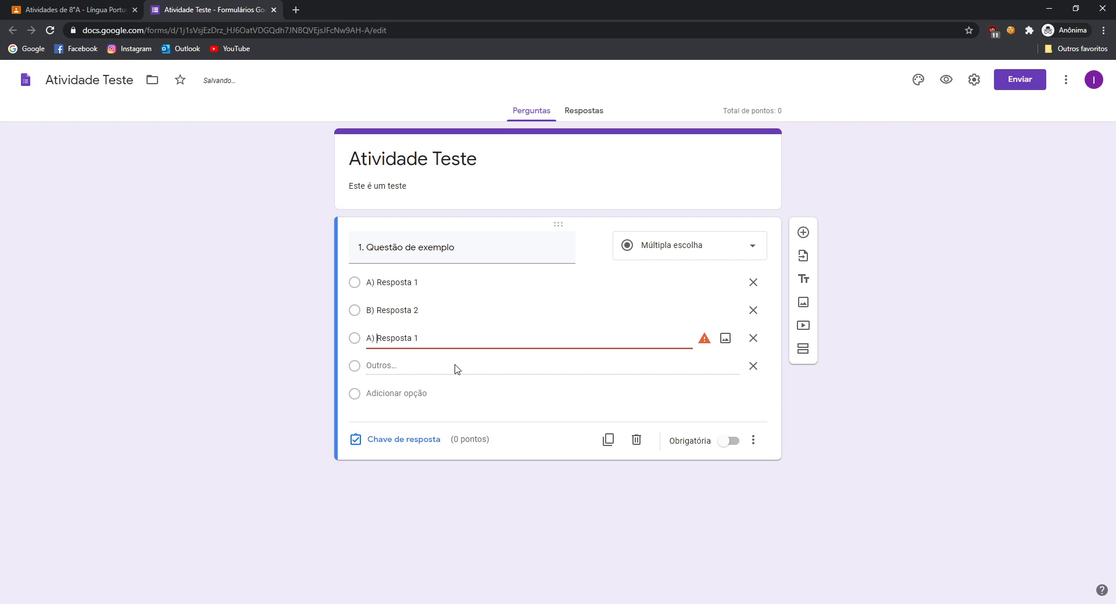
key(Left)
key(Left)
key(BackSpace)
text(c)
key(BackSpace)
text(c)
key(BackSpace)
text(C)
text(3)
click(172, 384)
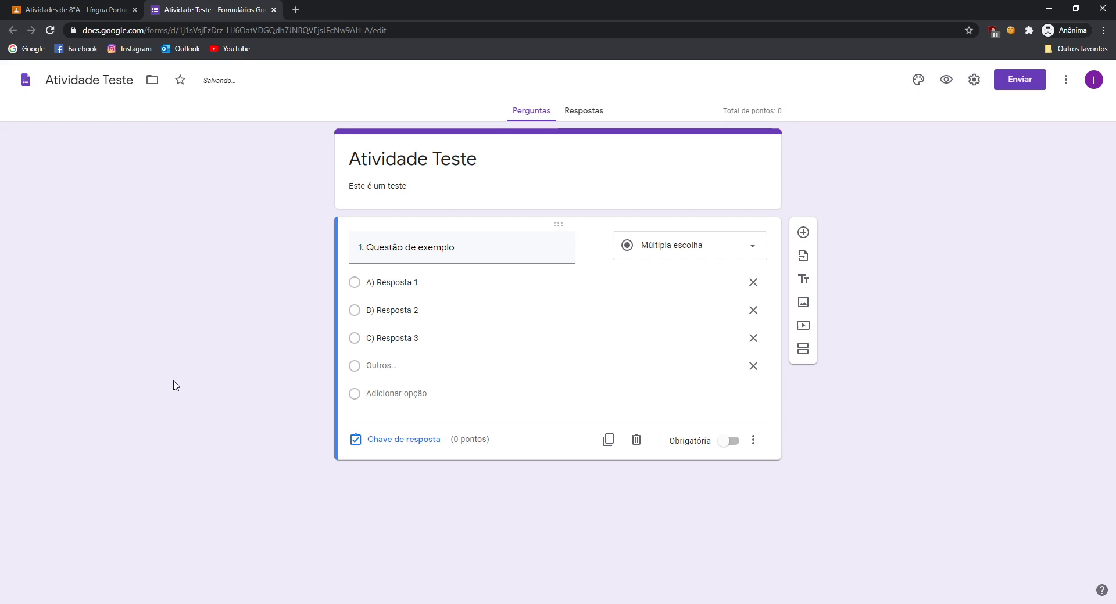
Remove the "Outros" option from the question and make the question required.
click(753, 366)
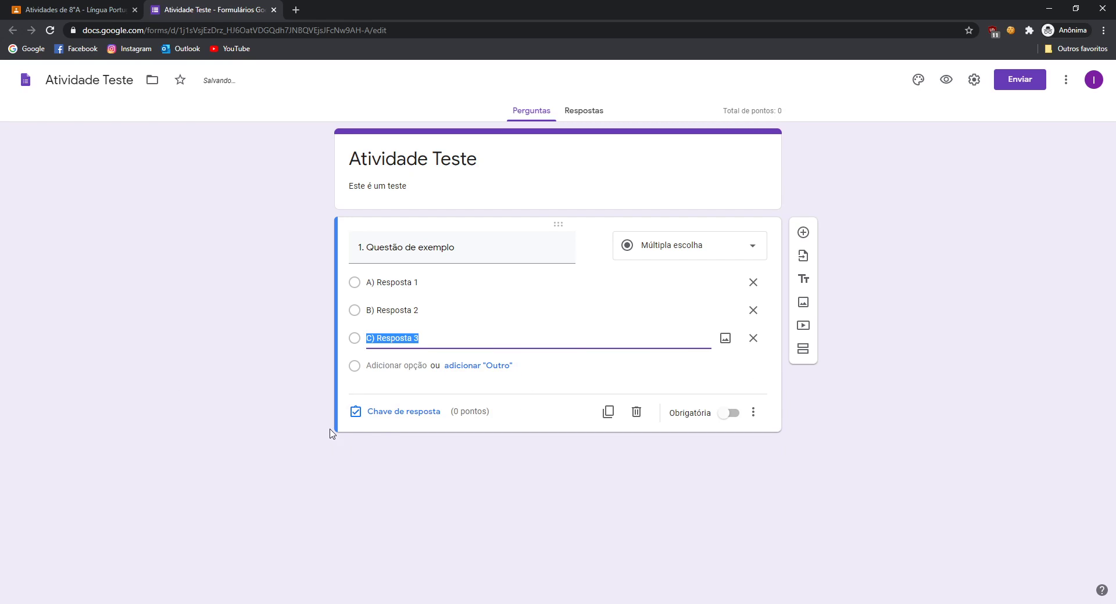
click(562, 454)
click(731, 413)
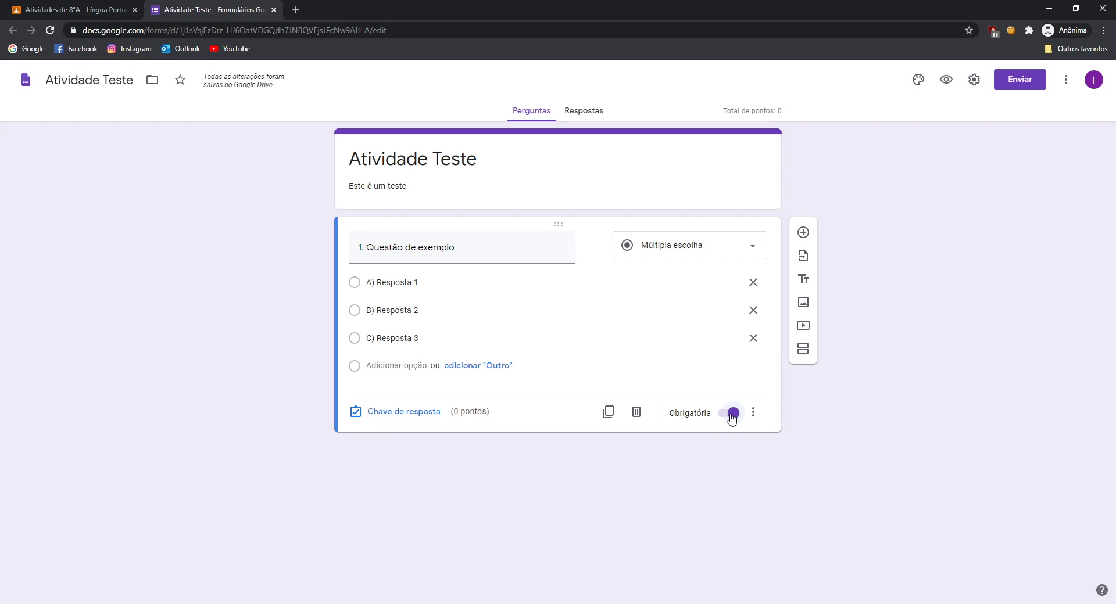
In the question's answer key, assign 2 points and mark "A) Resposta 1" as the correct answer.
click(427, 418)
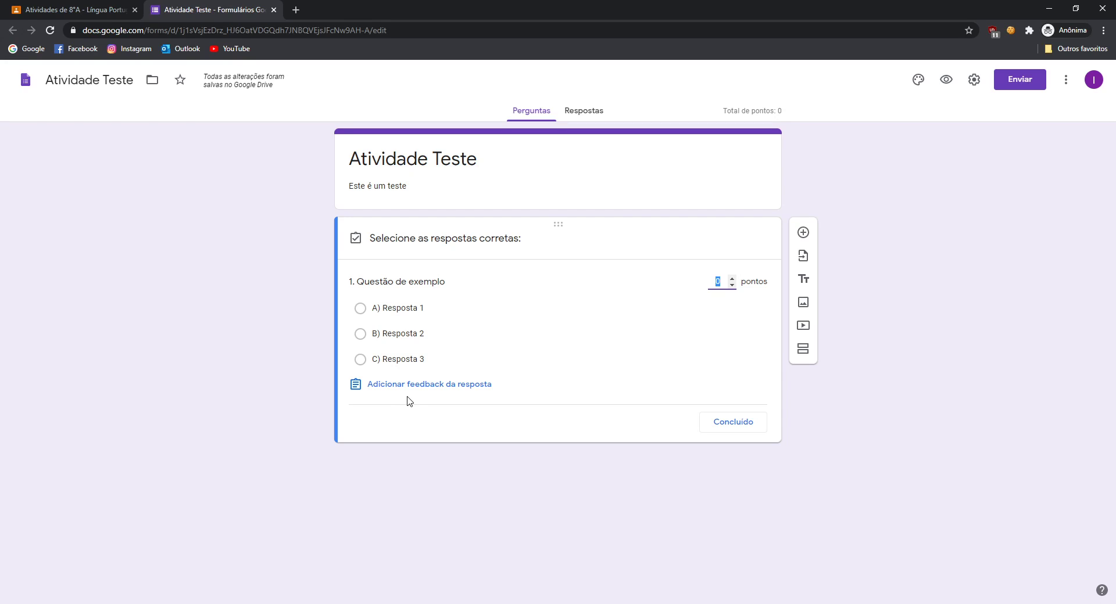
click(734, 428)
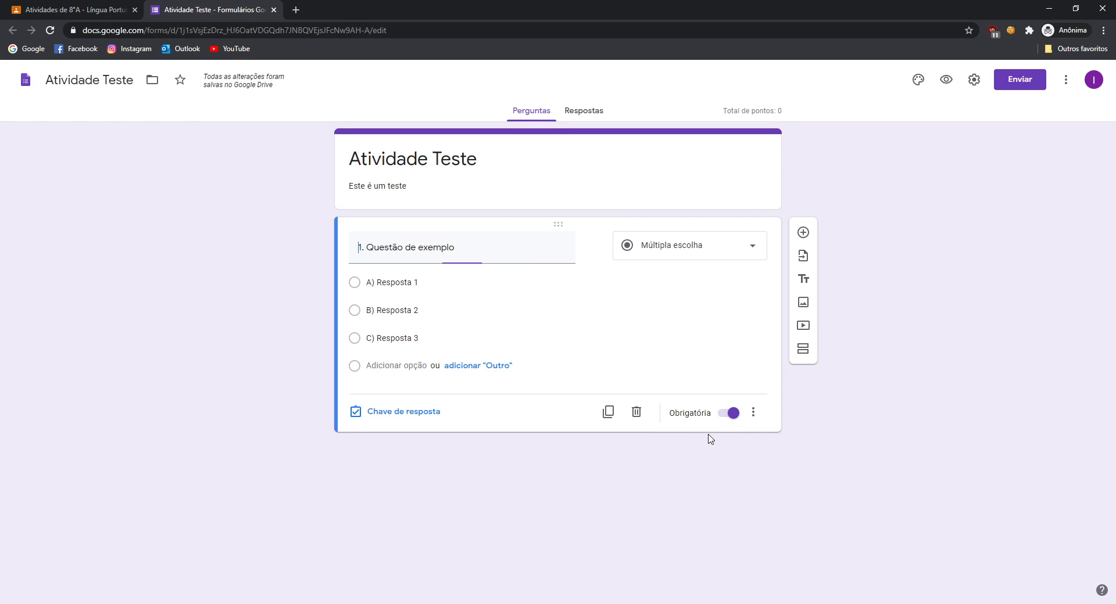
click(407, 423)
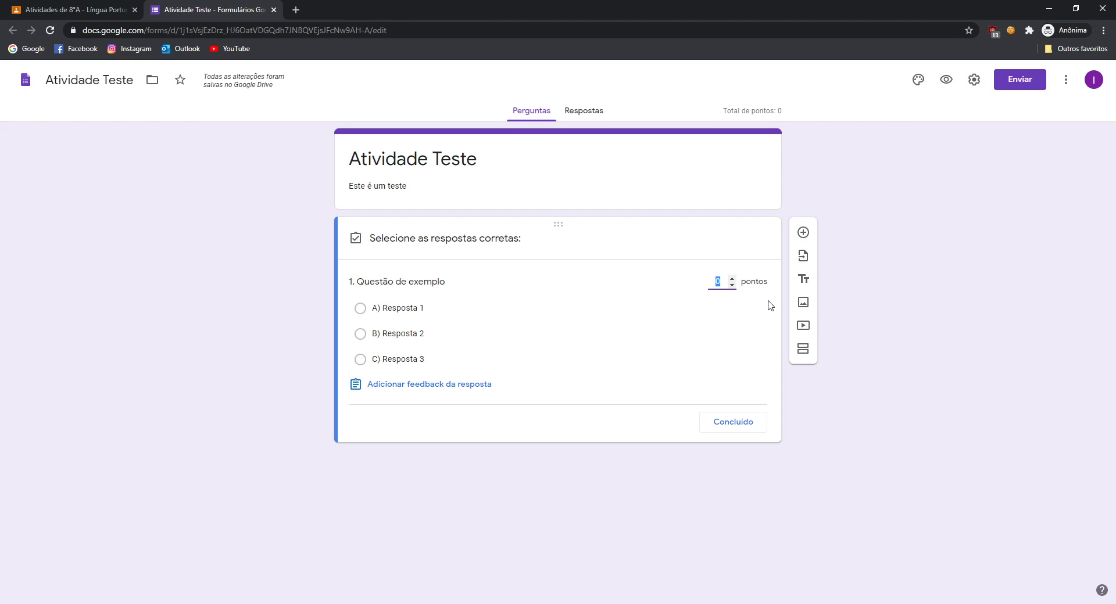
text(2)
click(762, 308)
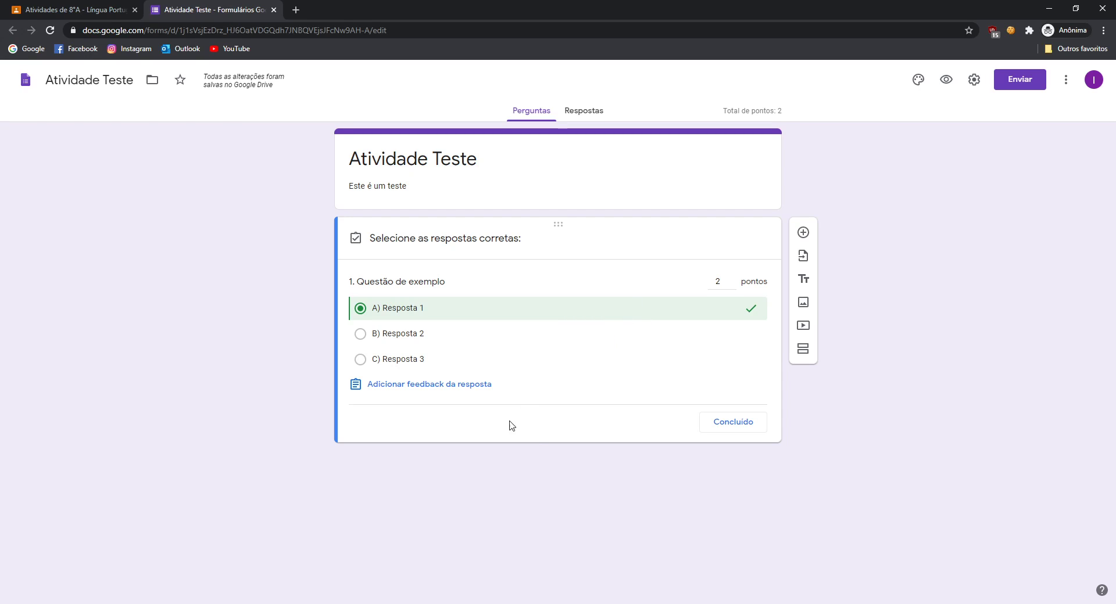
Add the feedback "A resposta é a letra A porque..." for incorrect answers and finish the answer key.
click(431, 386)
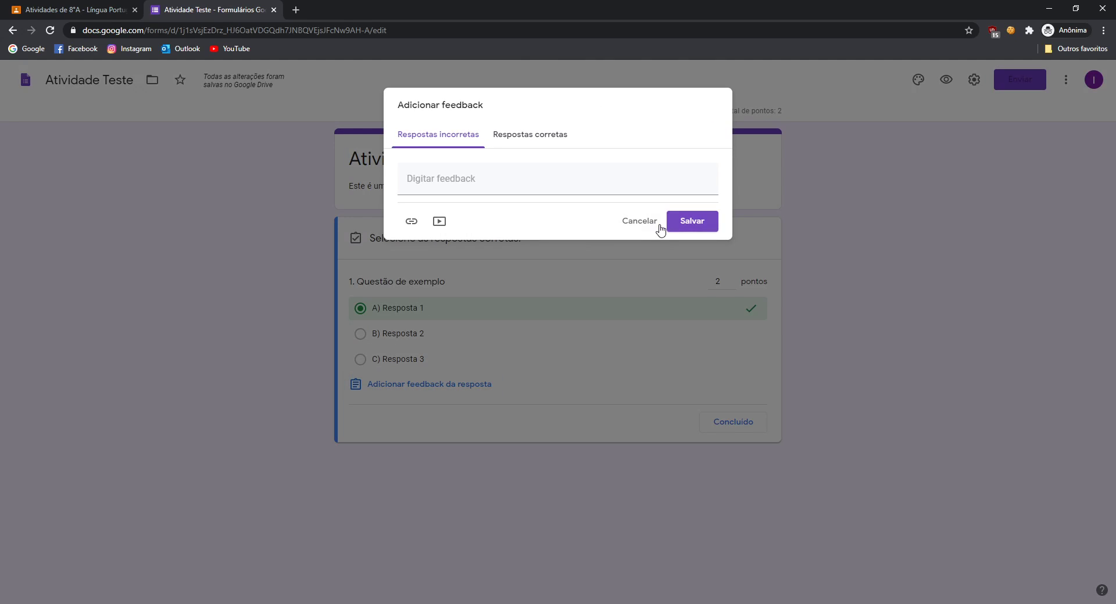
click(547, 180)
text(A)
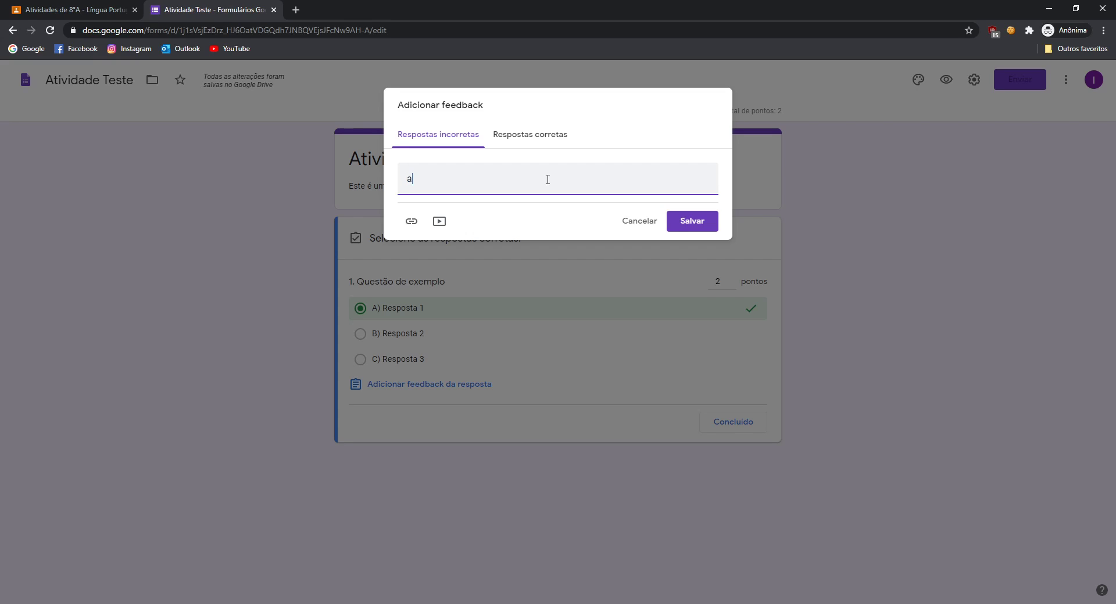
key(BackSpace)
text(A resposta é a letra a)
key(BackSpace)
text(A poru)
text(e)
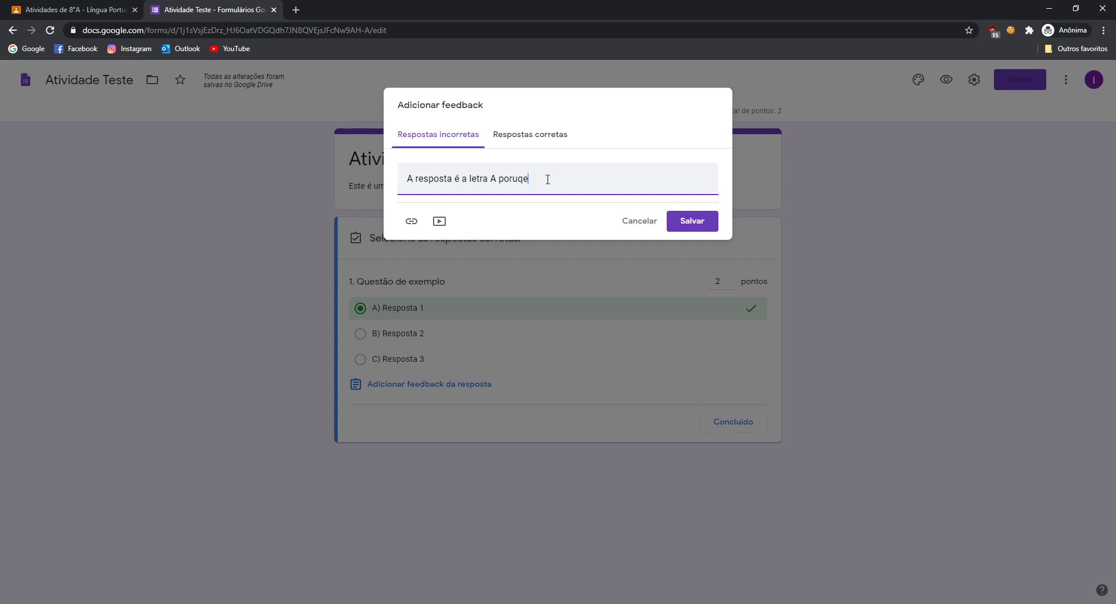
key(BackSpace)
key(BackSpace)
text(que...)
click(681, 221)
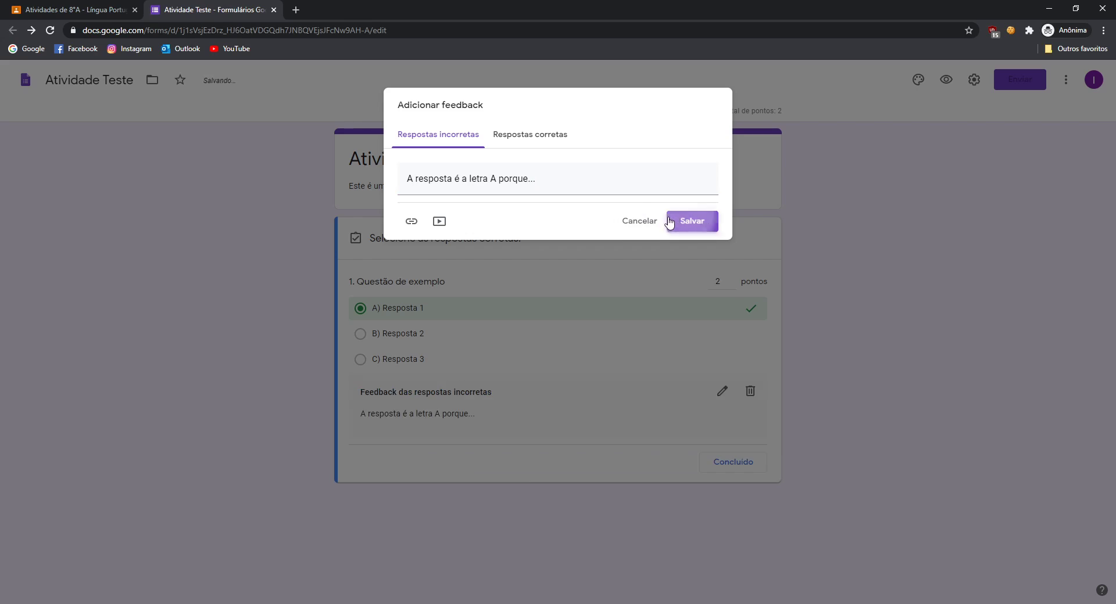
click(989, 359)
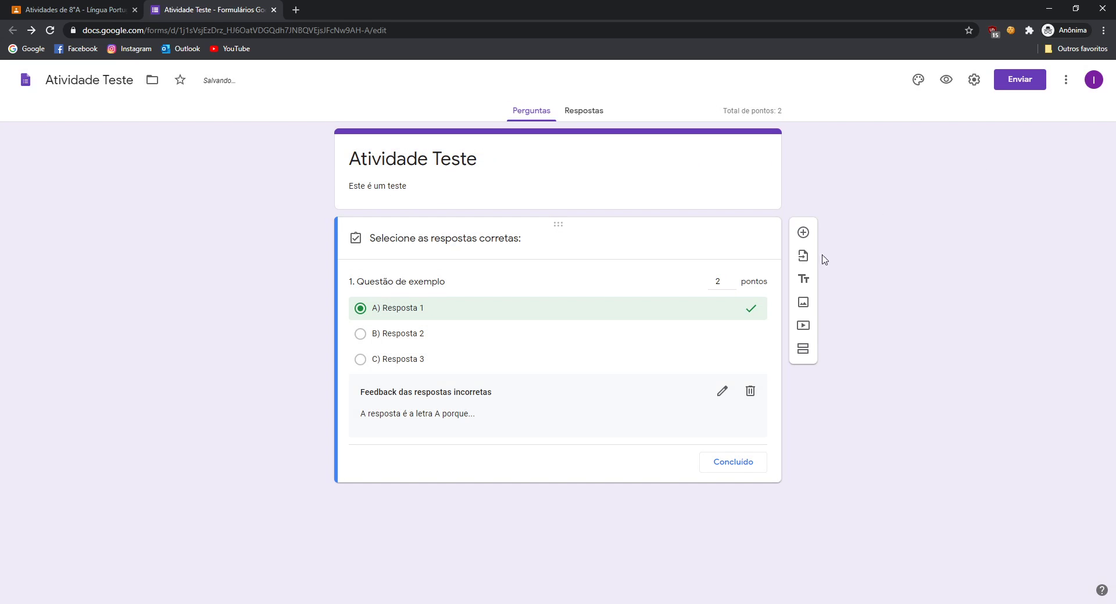
click(736, 462)
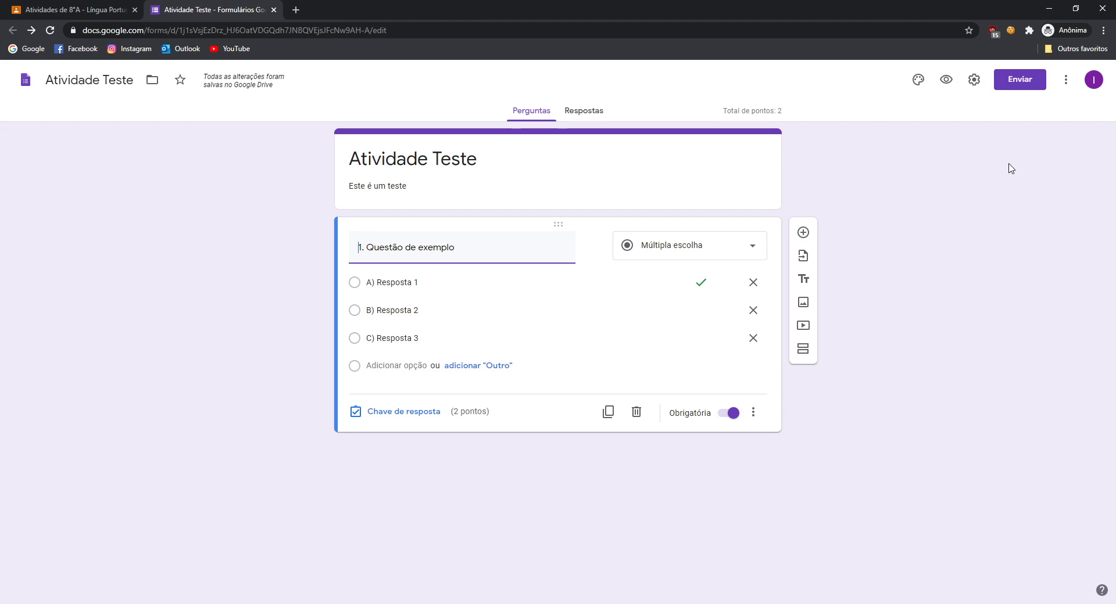
In the form's general settings, remove the restriction to Geekie One and trusted organizations' users and enable the limit of 1 response.
click(976, 78)
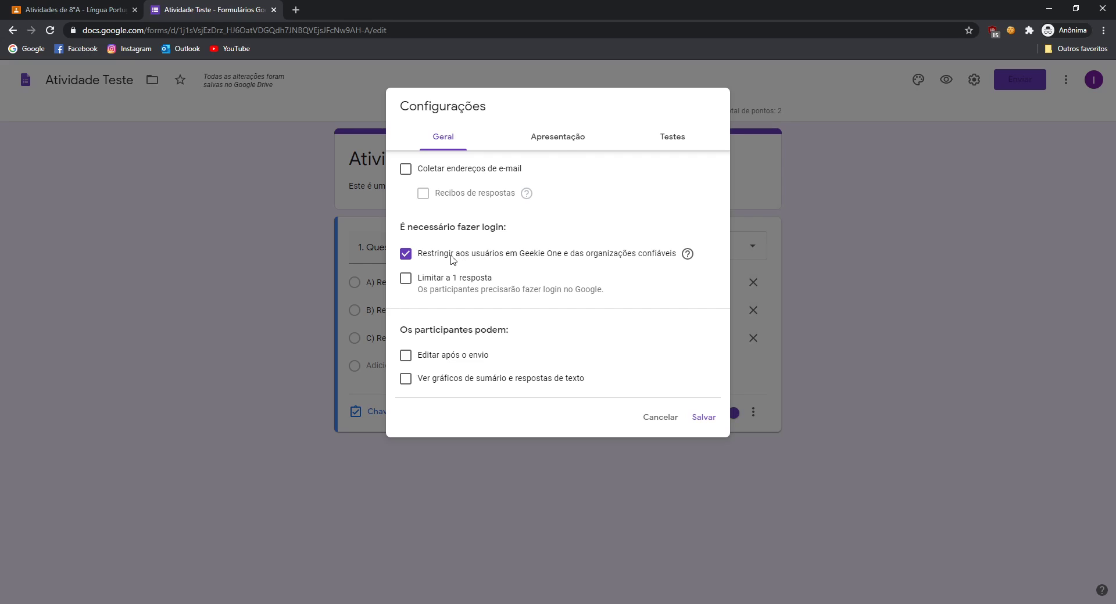
click(475, 258)
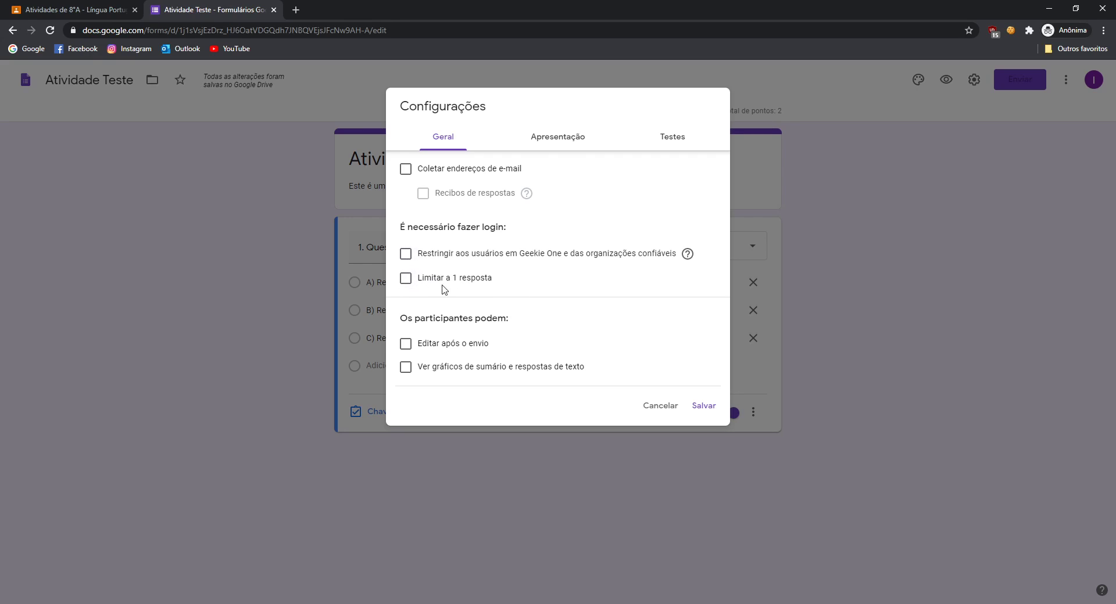
click(481, 283)
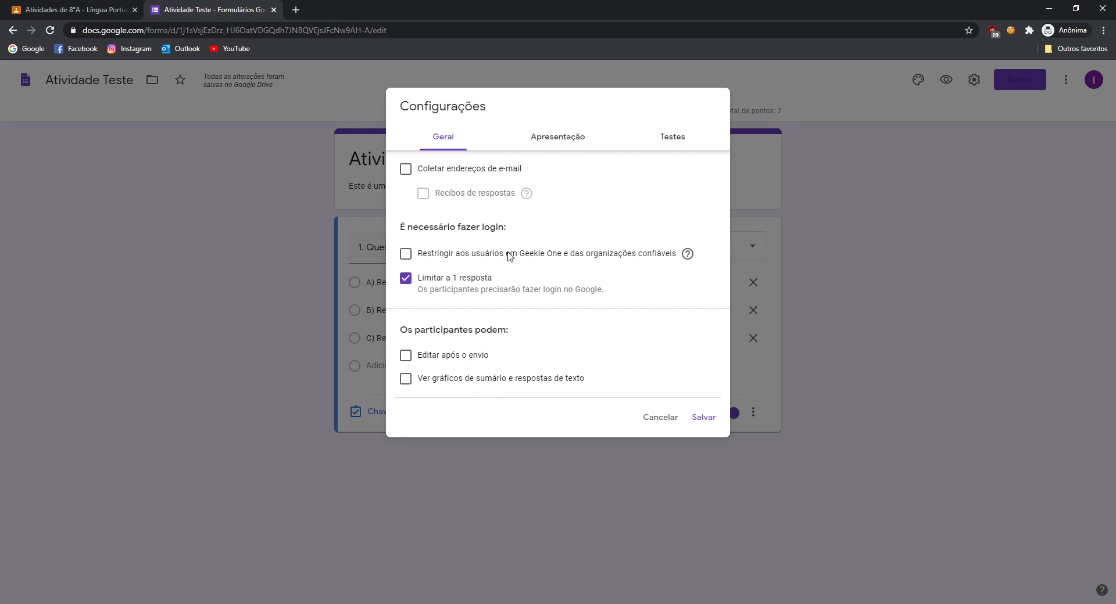
Enable shuffling of the question order in the presentation settings, leaving the progress bar off, and save the settings.
click(541, 137)
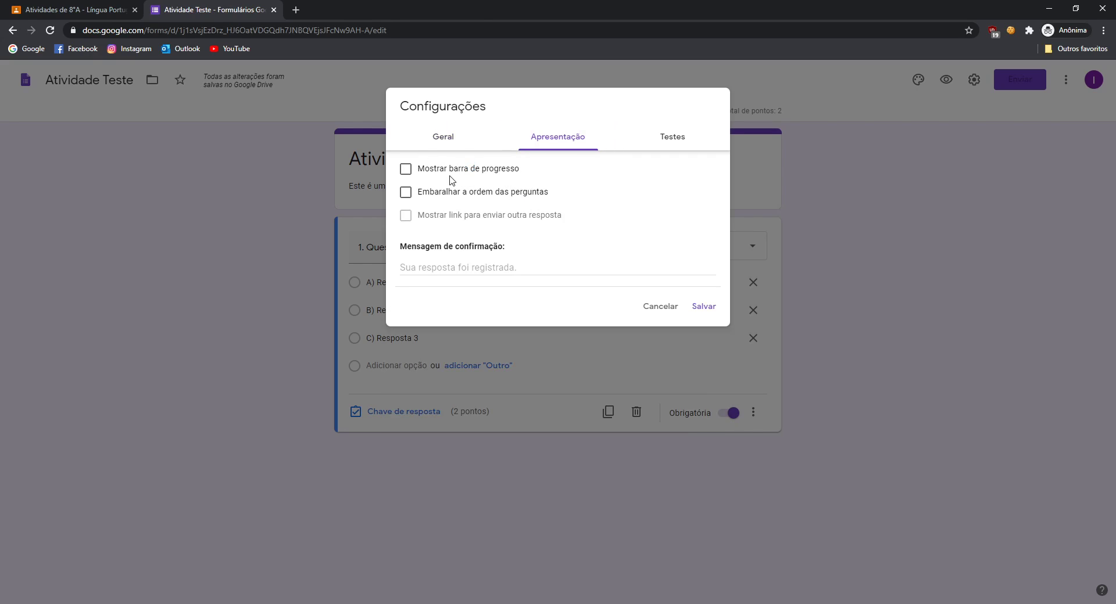
click(458, 174)
click(502, 174)
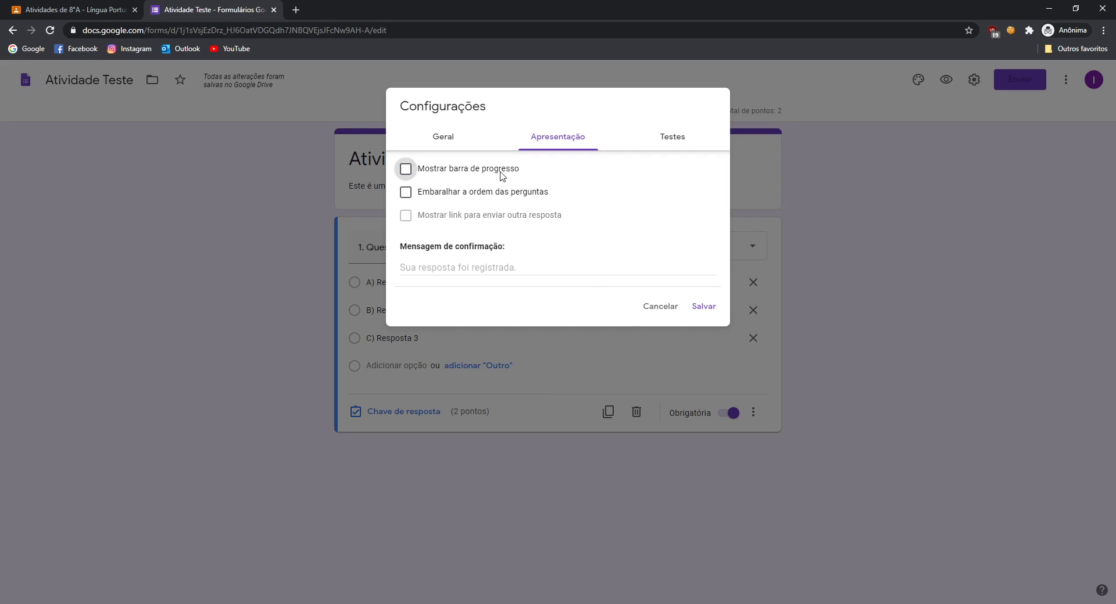
click(486, 202)
click(706, 308)
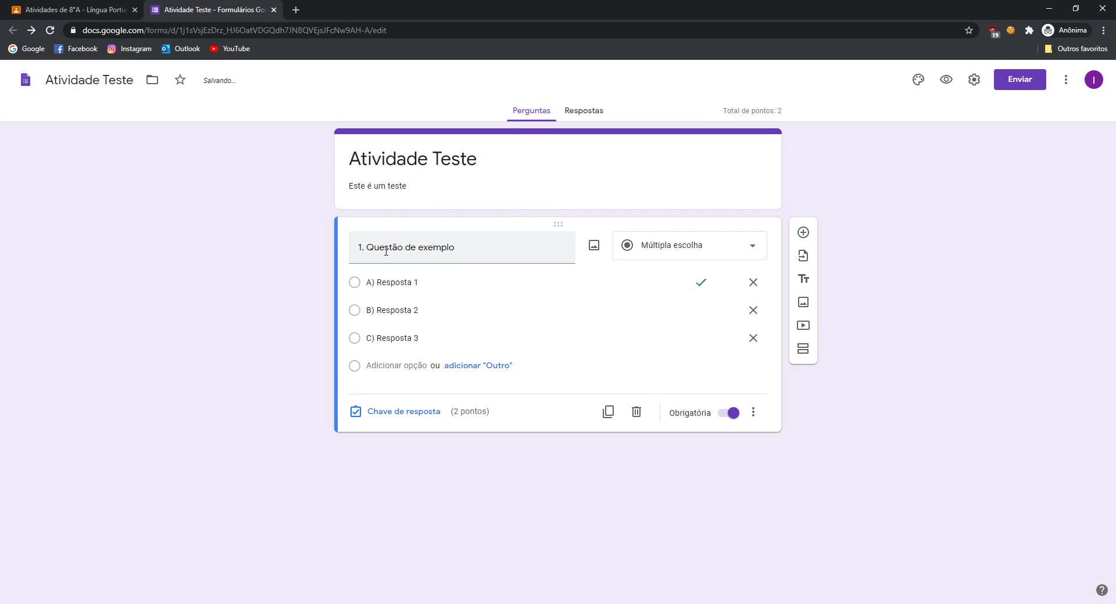
Remove the "1." numbering from the question text so it reads "Questão de exemplo".
triple_click(362, 244)
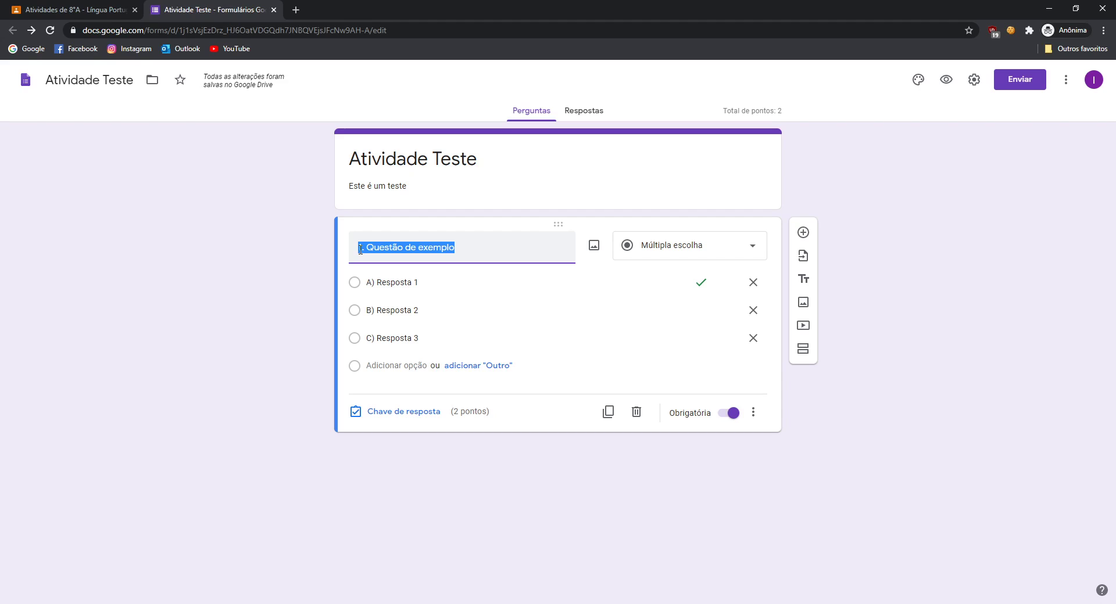
key(Left)
key(shift+Right)
key(shift+Right)
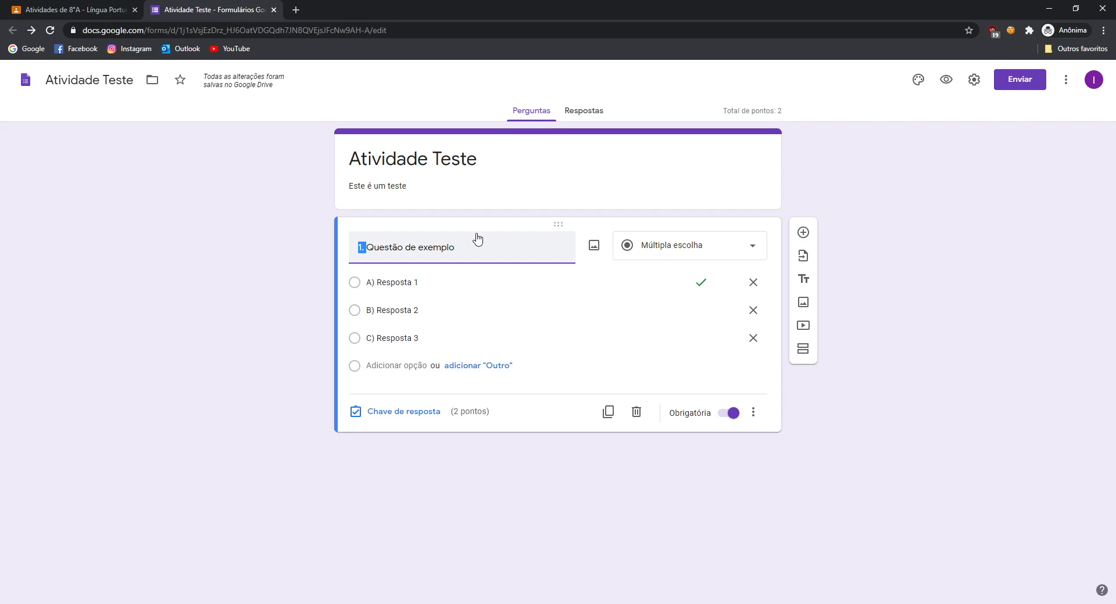
key(BackSpace)
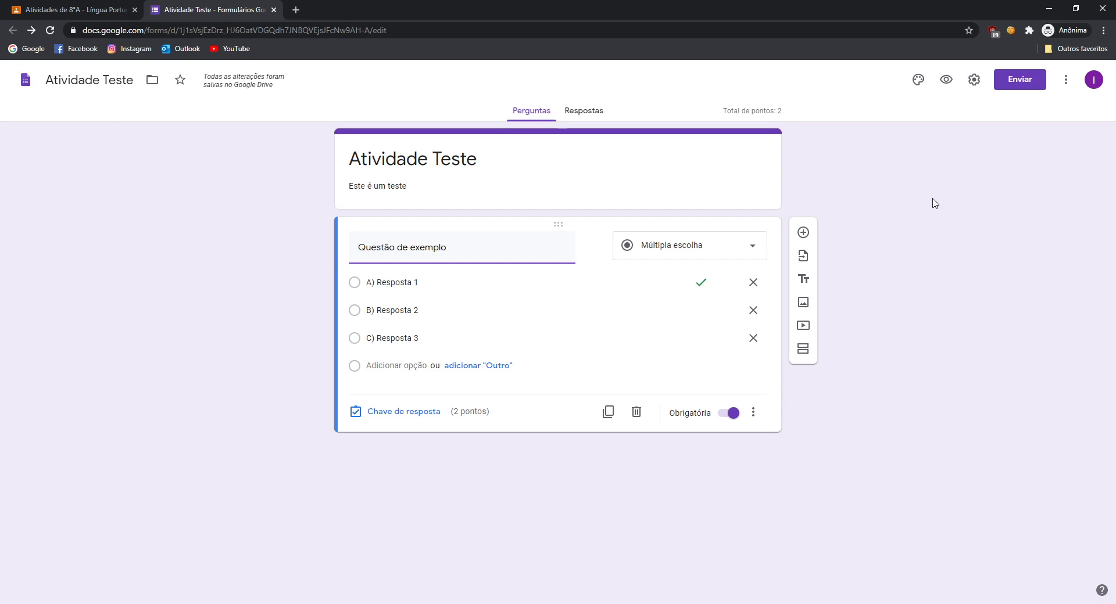
Disable shuffling of the question order in the form's presentation settings.
click(973, 82)
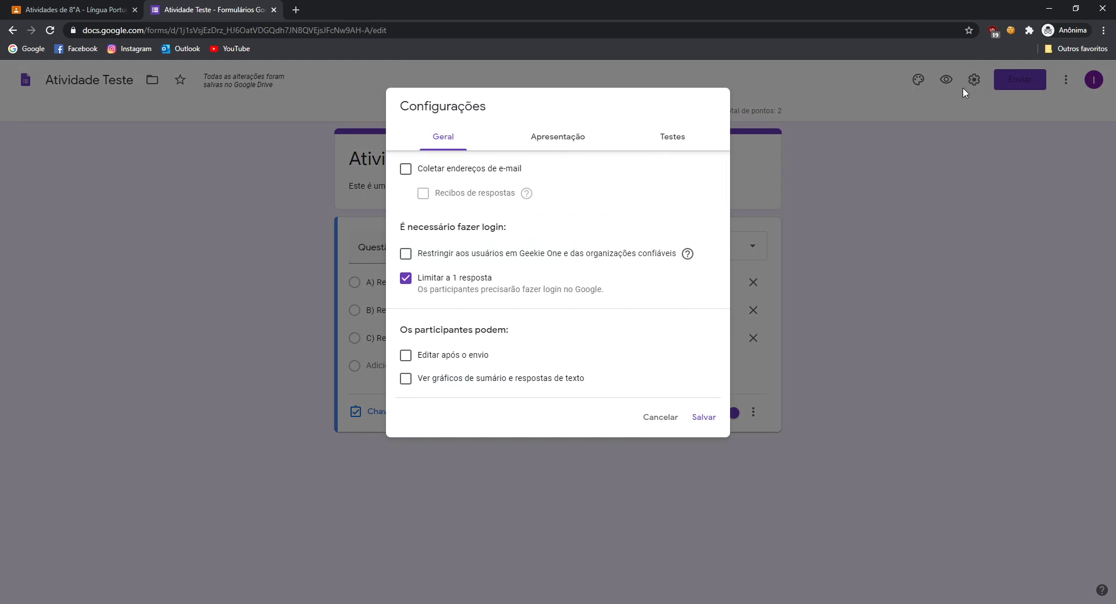
click(596, 139)
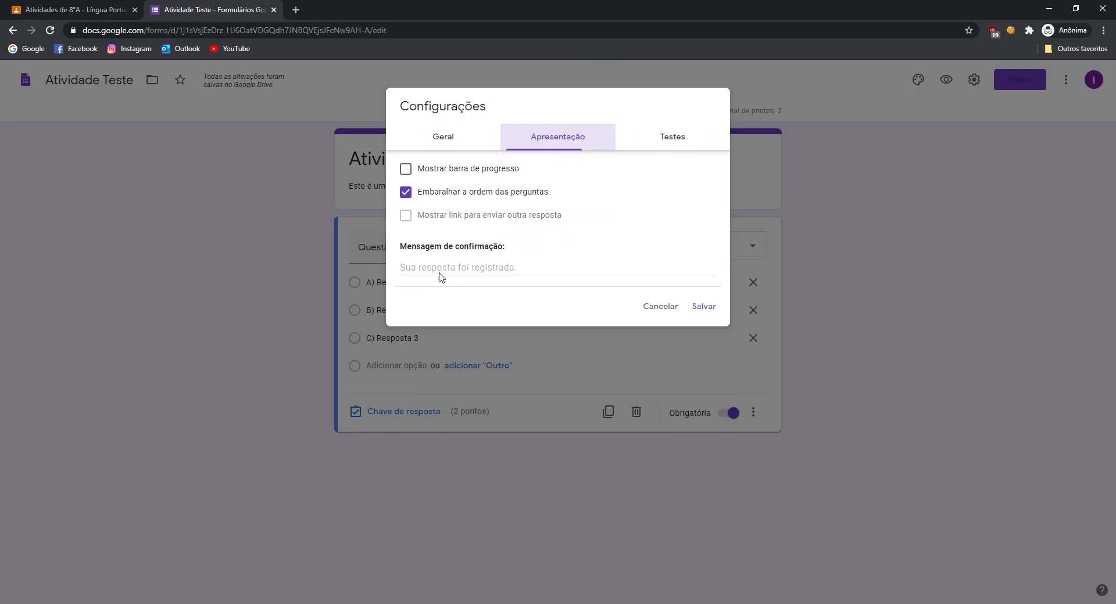
click(456, 197)
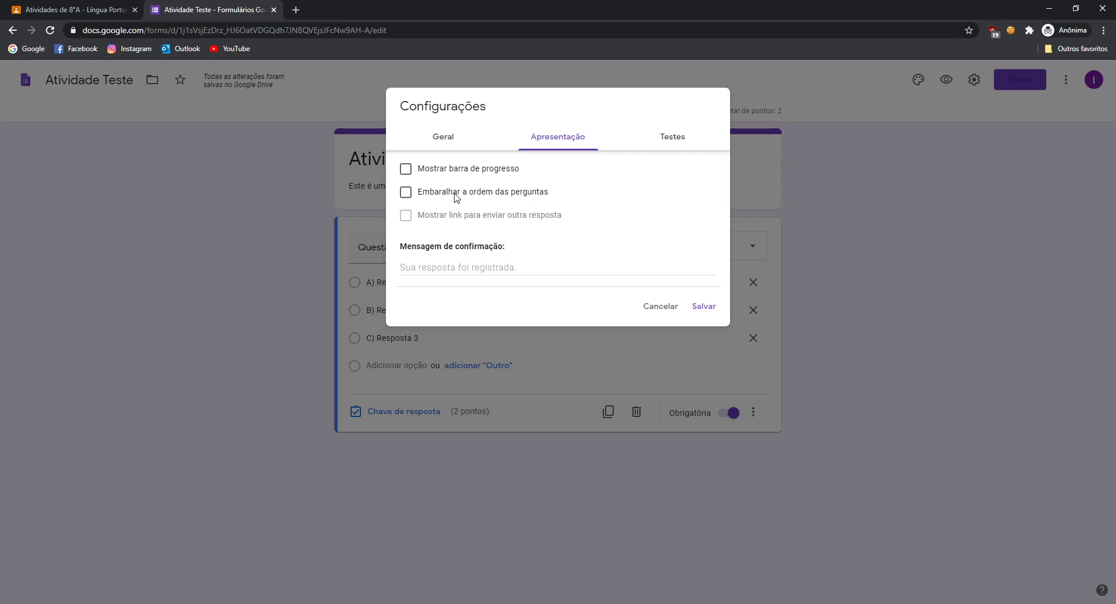
Set the confirmation message to "Sua atividade foi enviada com sucesso.".
click(500, 270)
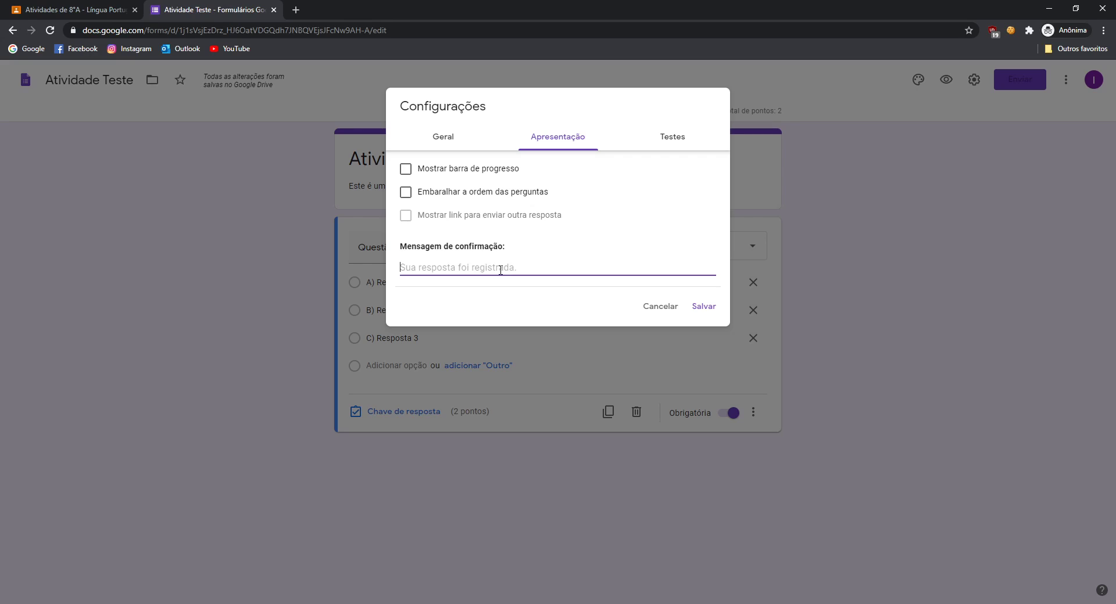
text(A)
text(ua ativida)
text(de foi enviad)
text(a com sucesso.)
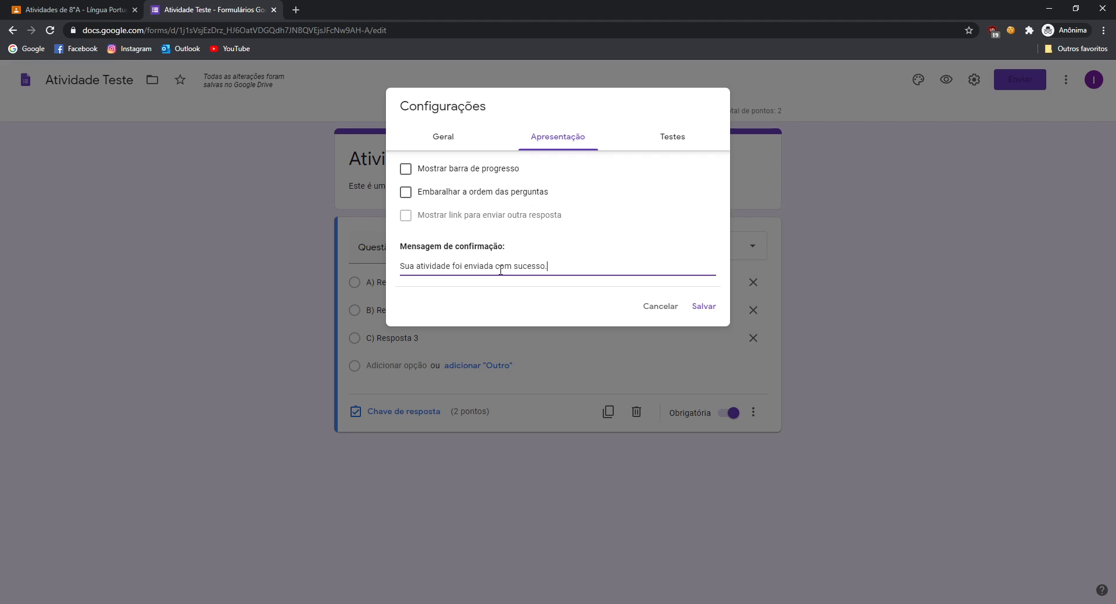
In the quiz settings, keep "Criar teste" enabled and choose to release grades immediately after submission.
click(672, 139)
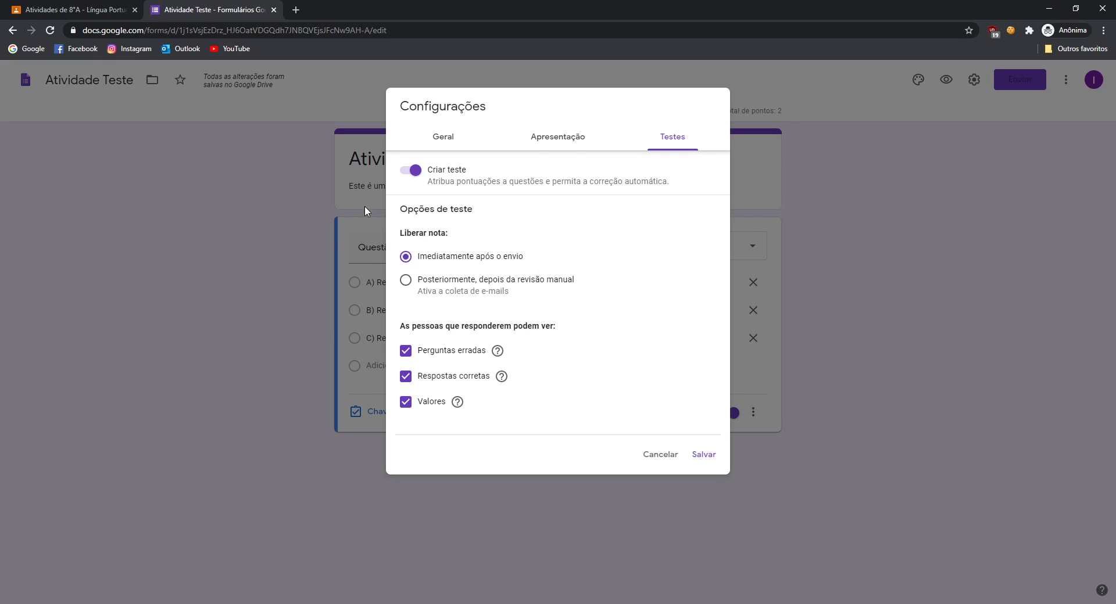
click(410, 170)
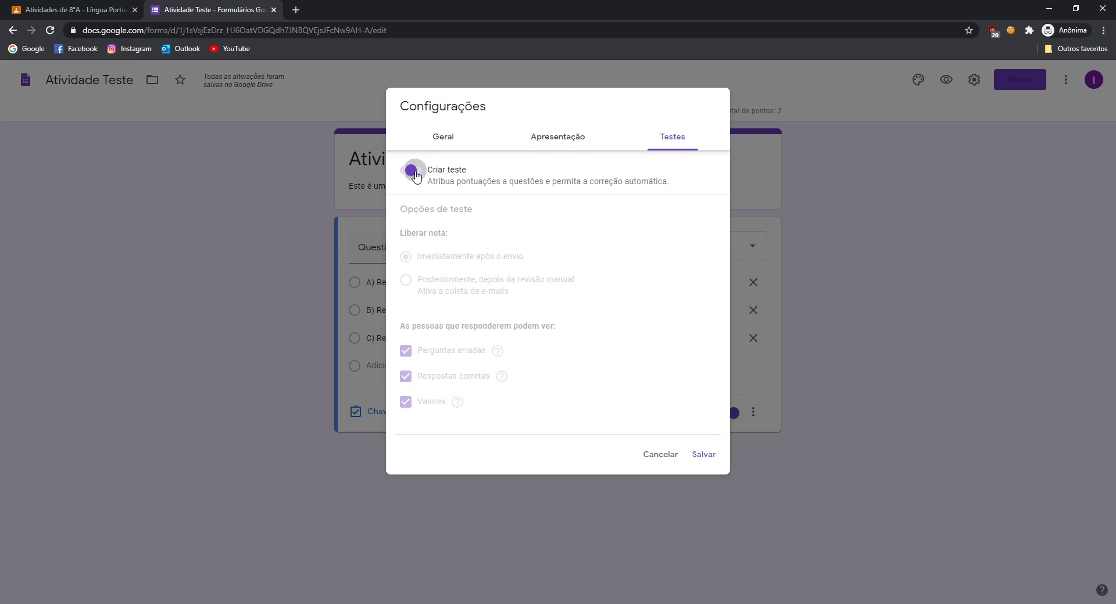
click(411, 170)
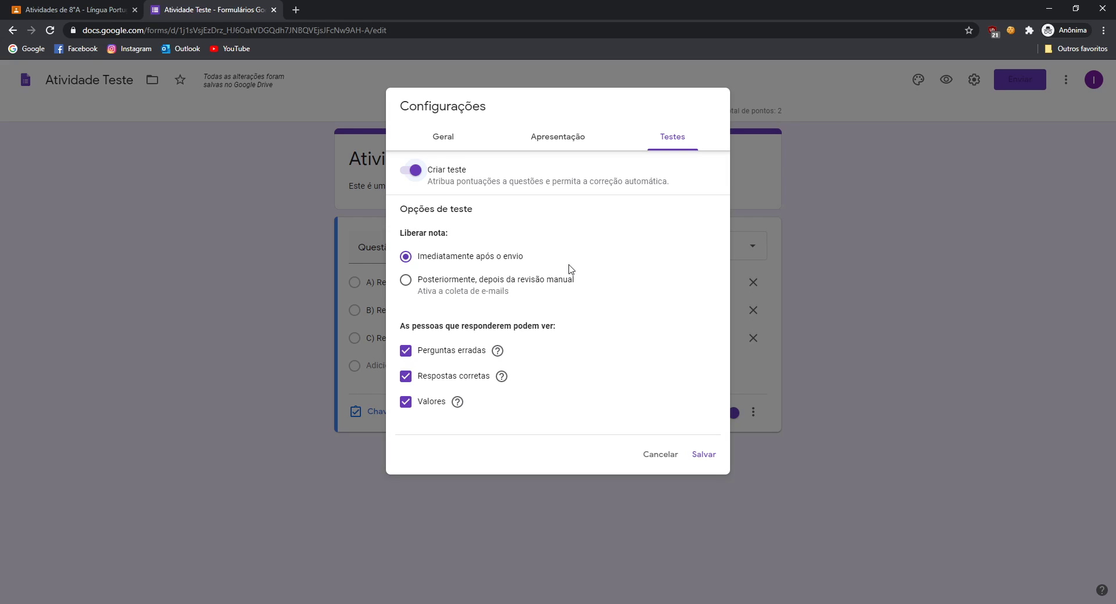
drag(401, 233, 454, 235)
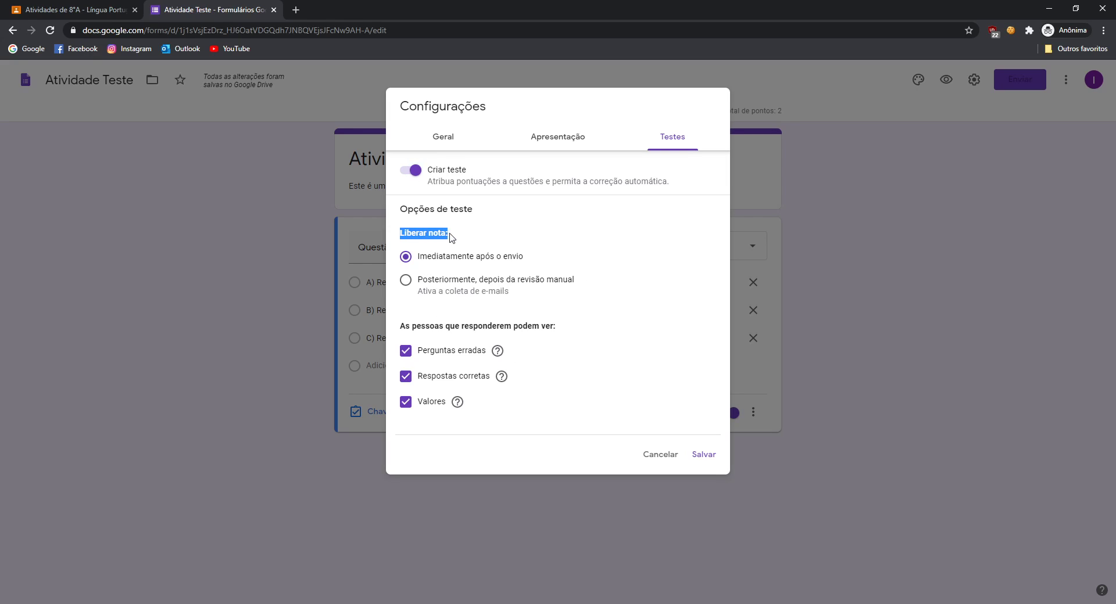
click(453, 257)
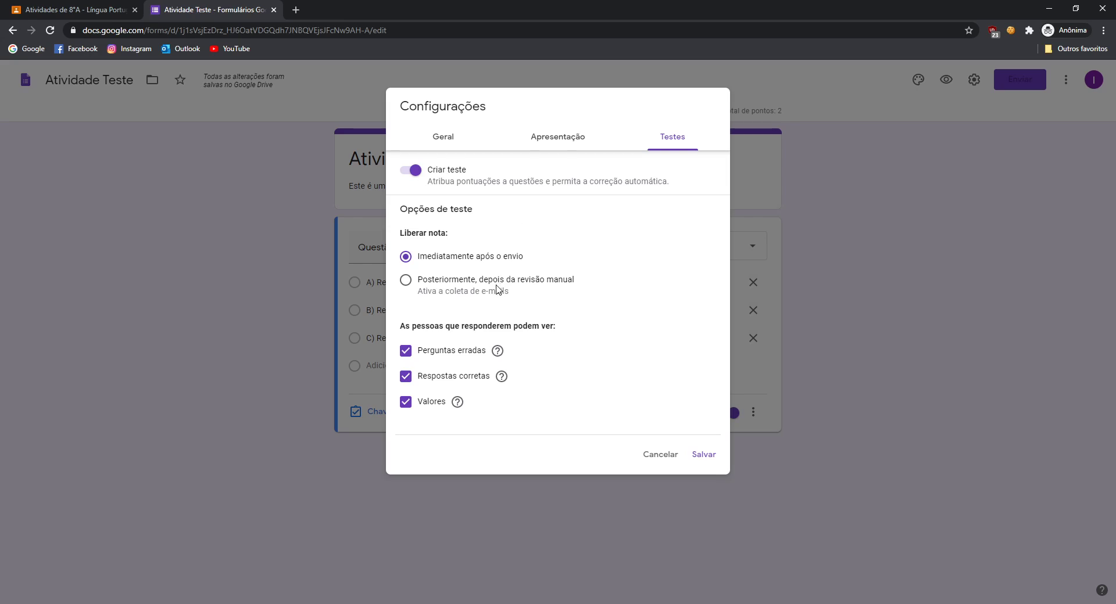
Toggle whether respondents can see wrong questions and correct answers, and save the form settings.
click(446, 355)
click(435, 378)
click(430, 353)
click(433, 375)
click(454, 354)
click(451, 377)
click(704, 454)
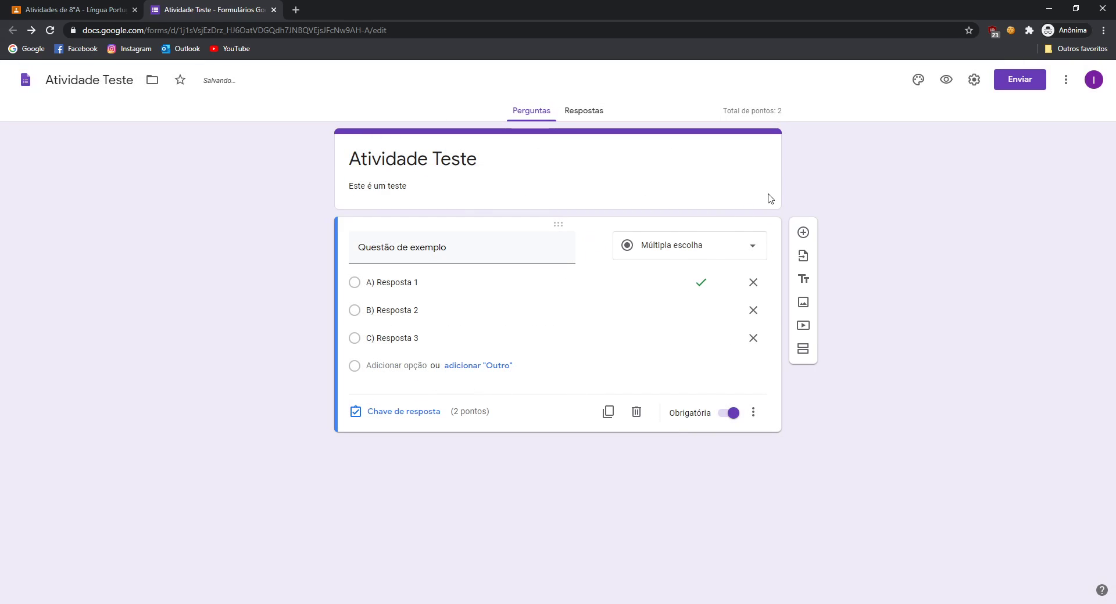
Preview the form as a respondent and examine its title, question, point value and required-field markers.
click(945, 80)
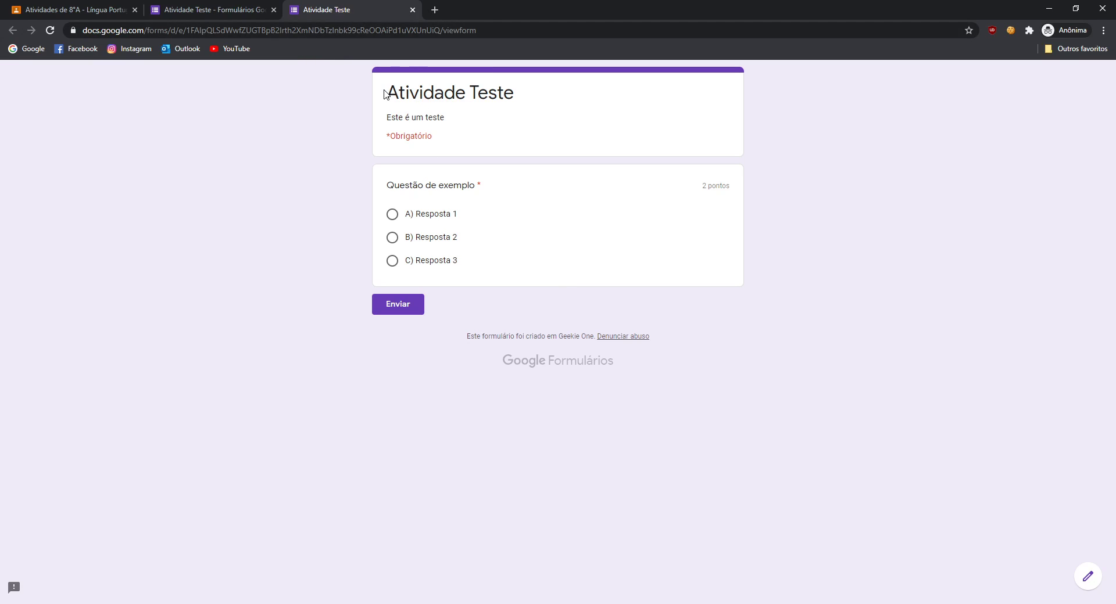
drag(388, 90, 557, 99)
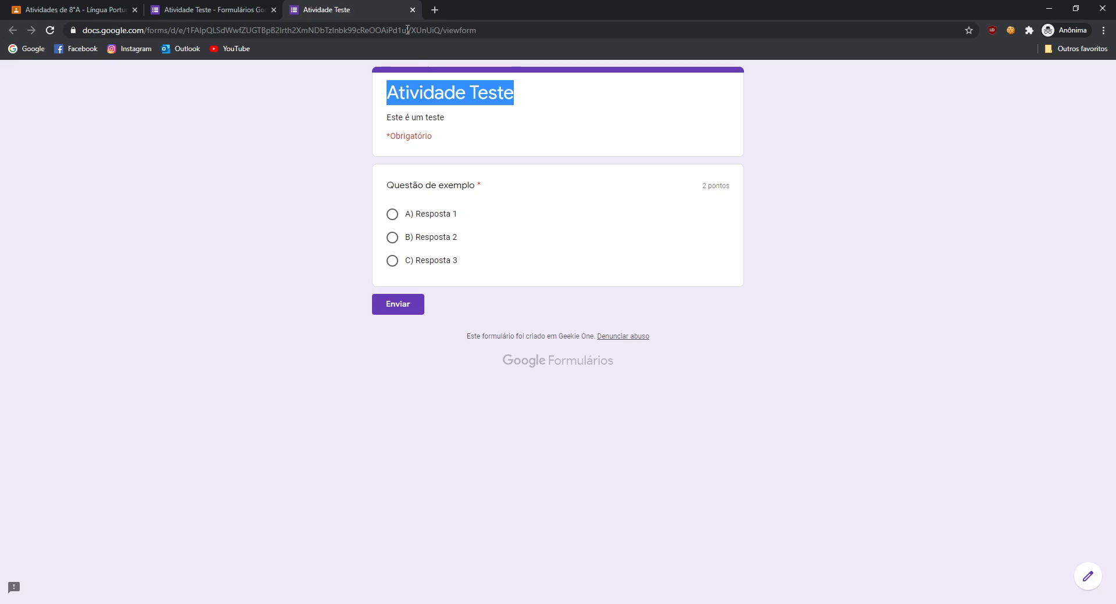
click(378, 102)
drag(376, 90, 538, 194)
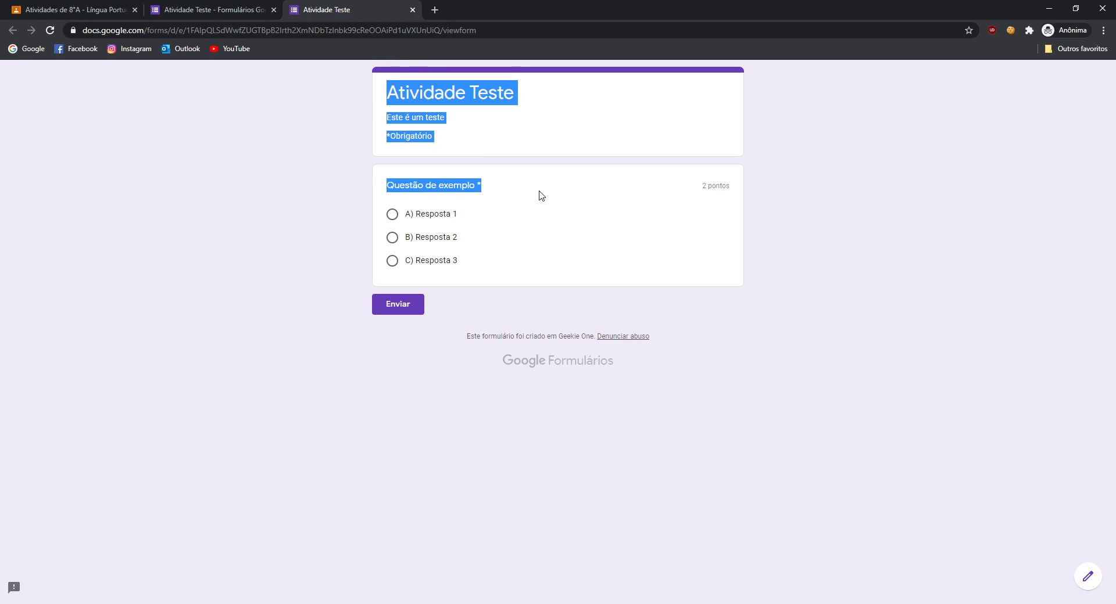
click(555, 190)
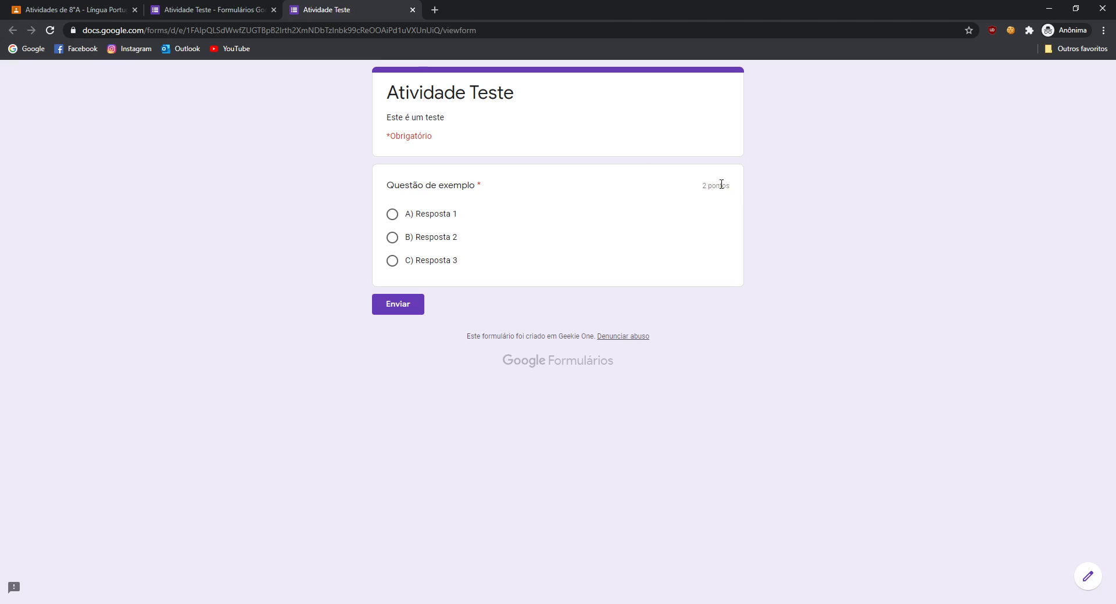
drag(701, 186, 744, 182)
click(718, 213)
click(454, 238)
drag(392, 137, 533, 142)
click(522, 154)
drag(473, 184, 478, 187)
click(483, 186)
Return to the form editor and set the illustrated bookshelf picture from the "Trabalho e escola" themes as the header image.
click(240, 10)
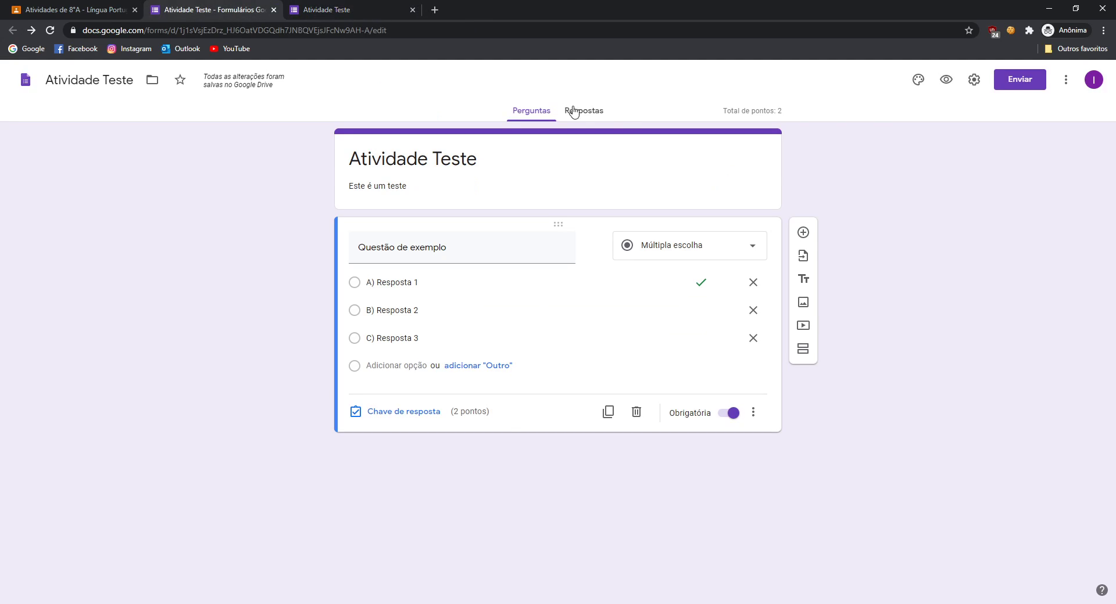
click(917, 82)
click(1000, 196)
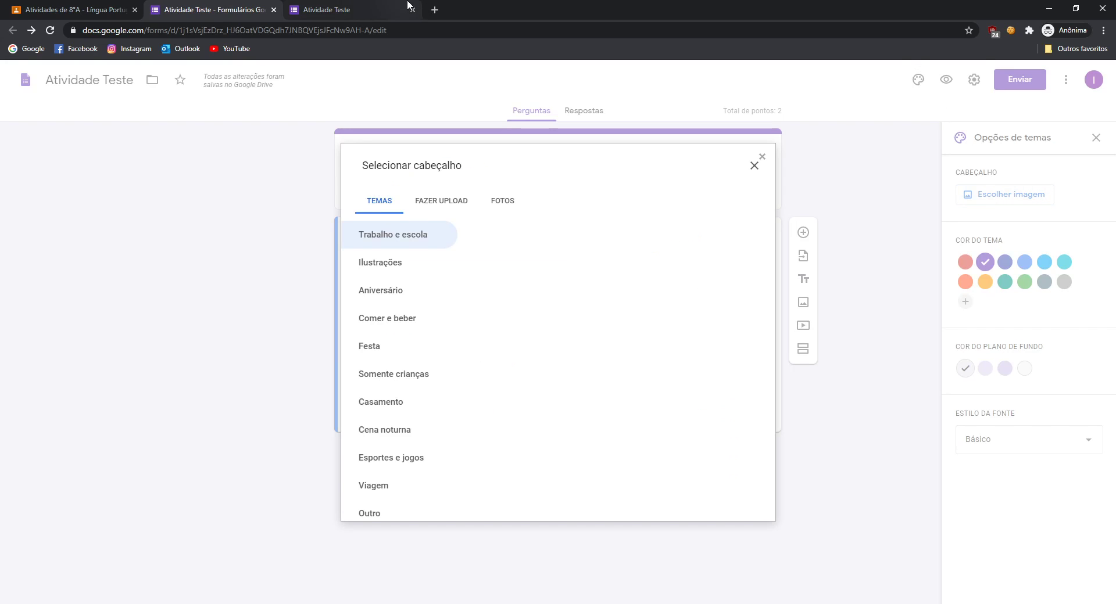
scroll(662, 290, down, 5)
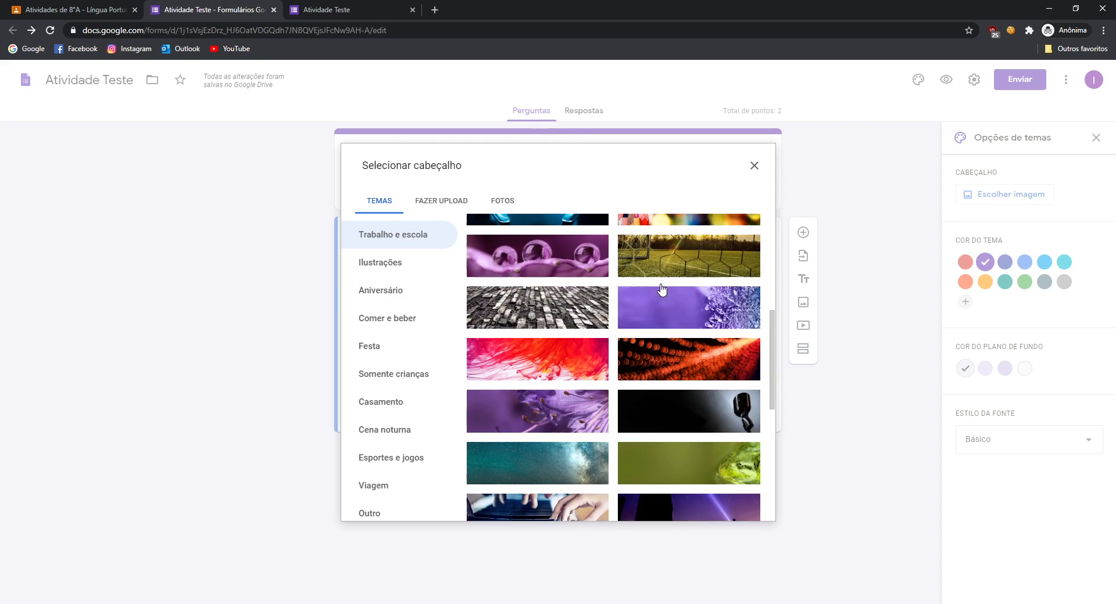
scroll(661, 289, down, 5)
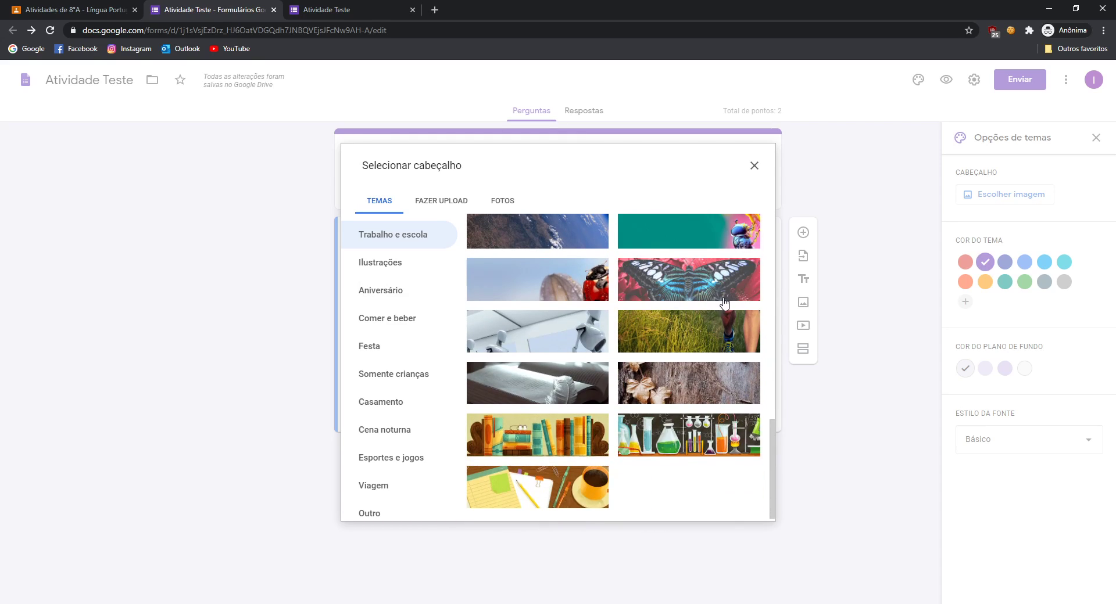
scroll(724, 303, down, 1)
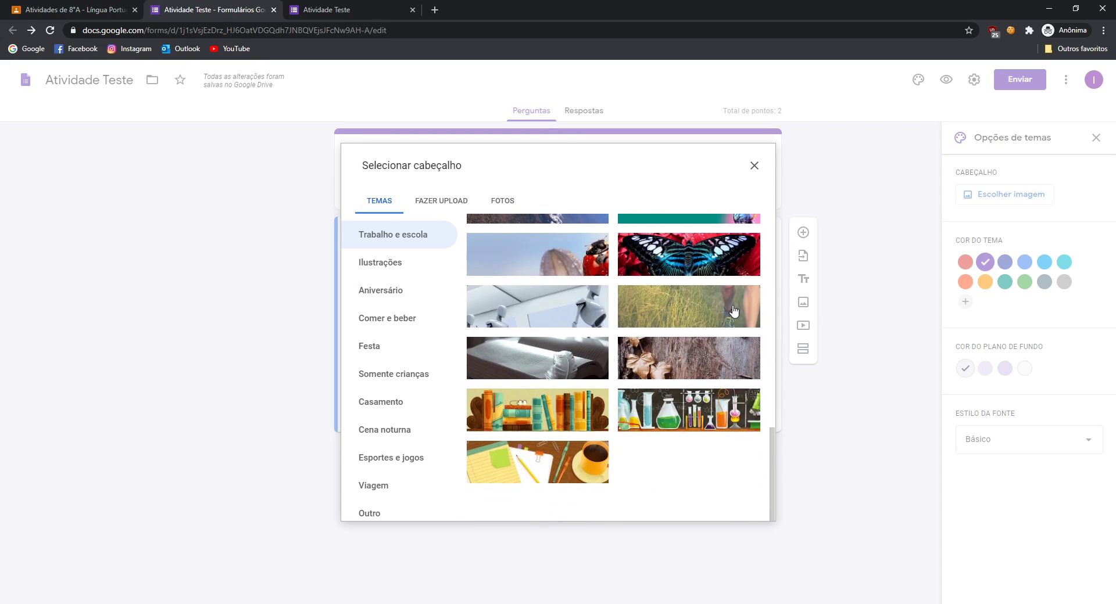
click(588, 420)
click(743, 508)
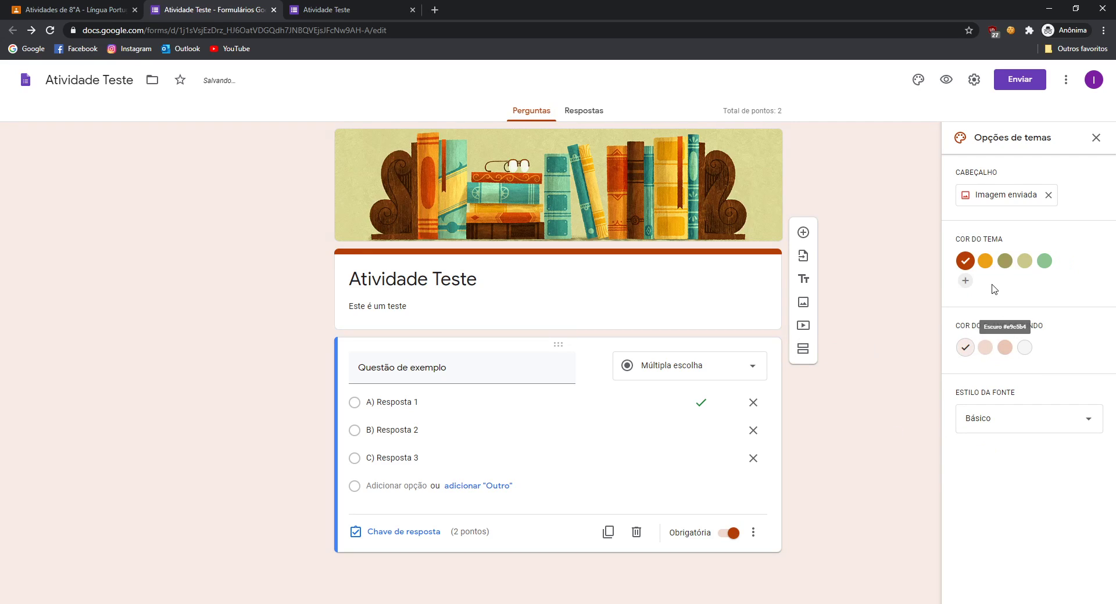
Set the form's background colour to the medium peach shade, after trying the darker one.
click(1026, 347)
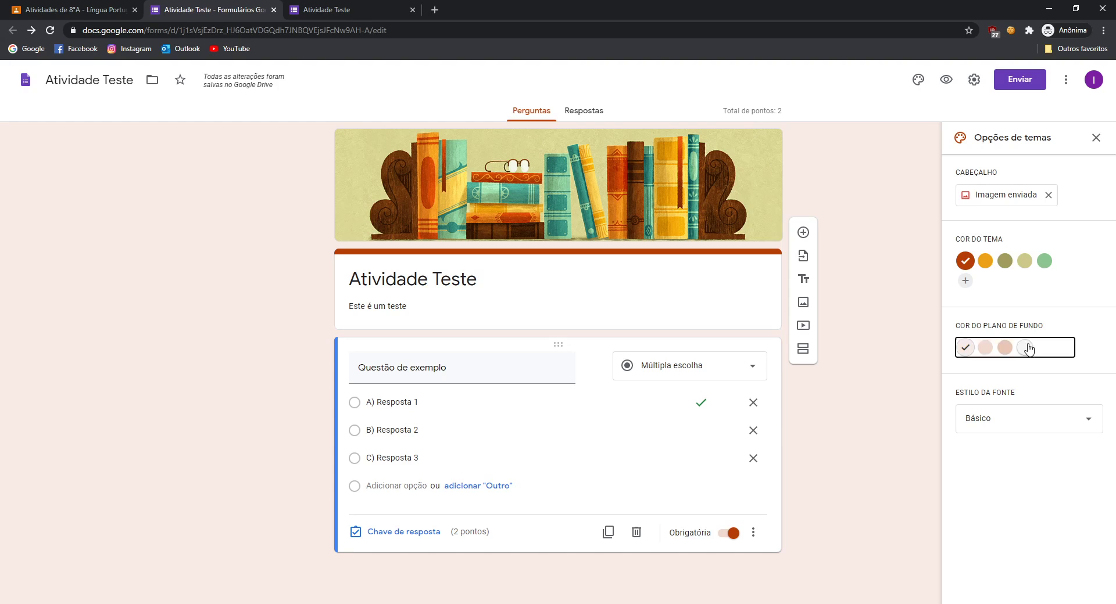
click(1004, 348)
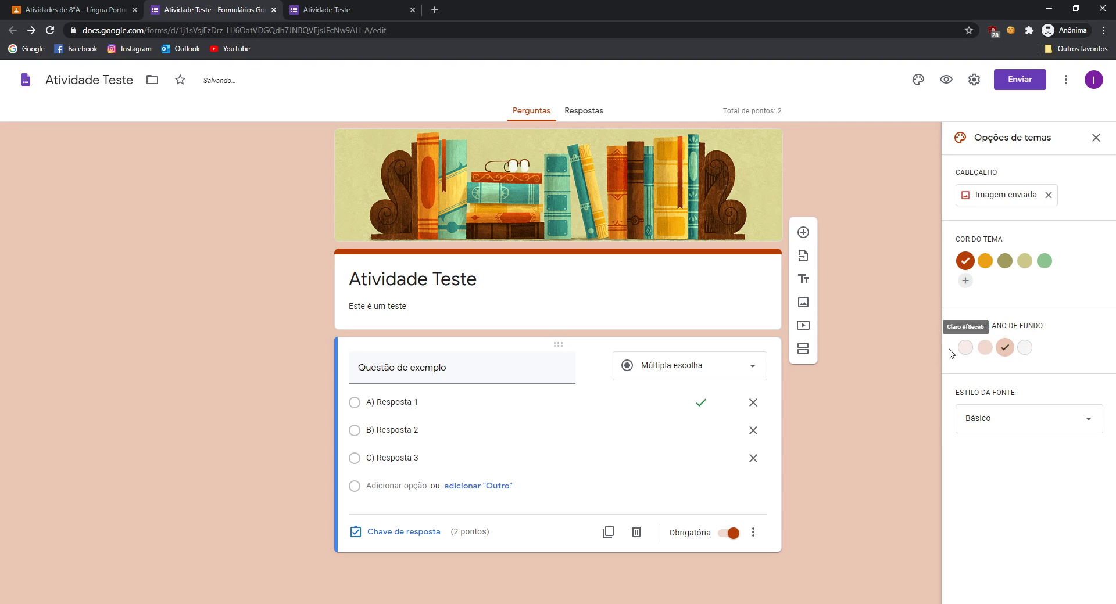
click(985, 347)
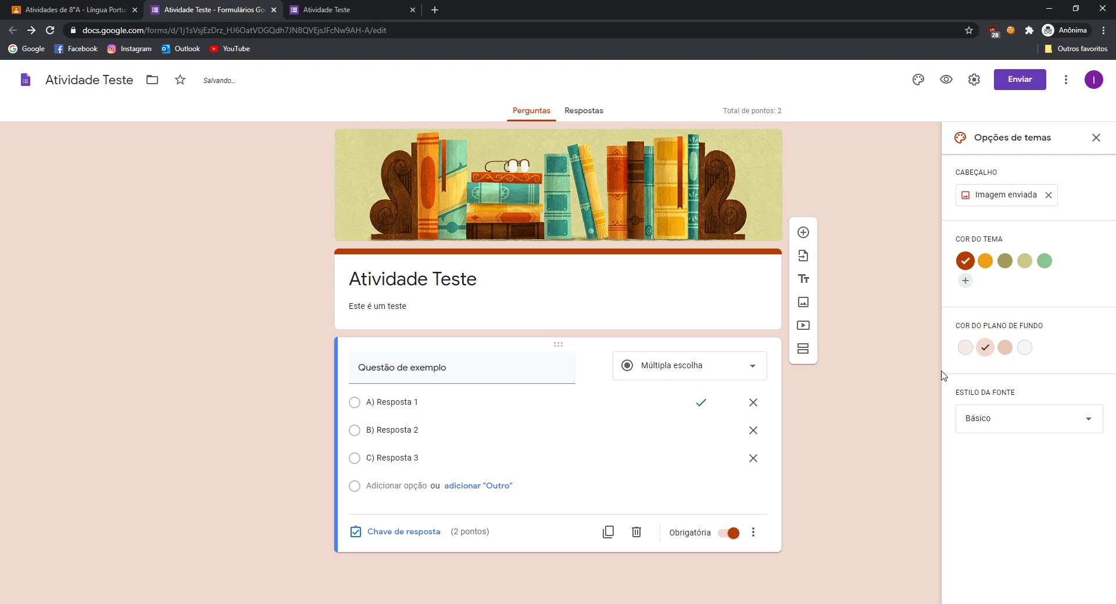
Try the "Decorativo" font style on the form, restore "Básico" and close the theme options.
click(1011, 413)
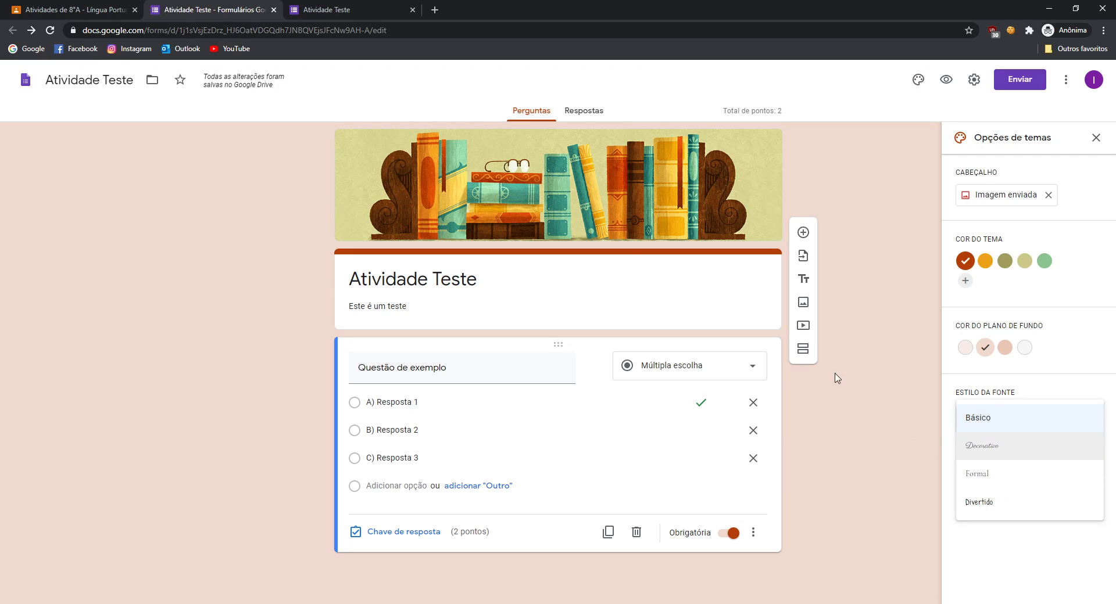
click(366, 283)
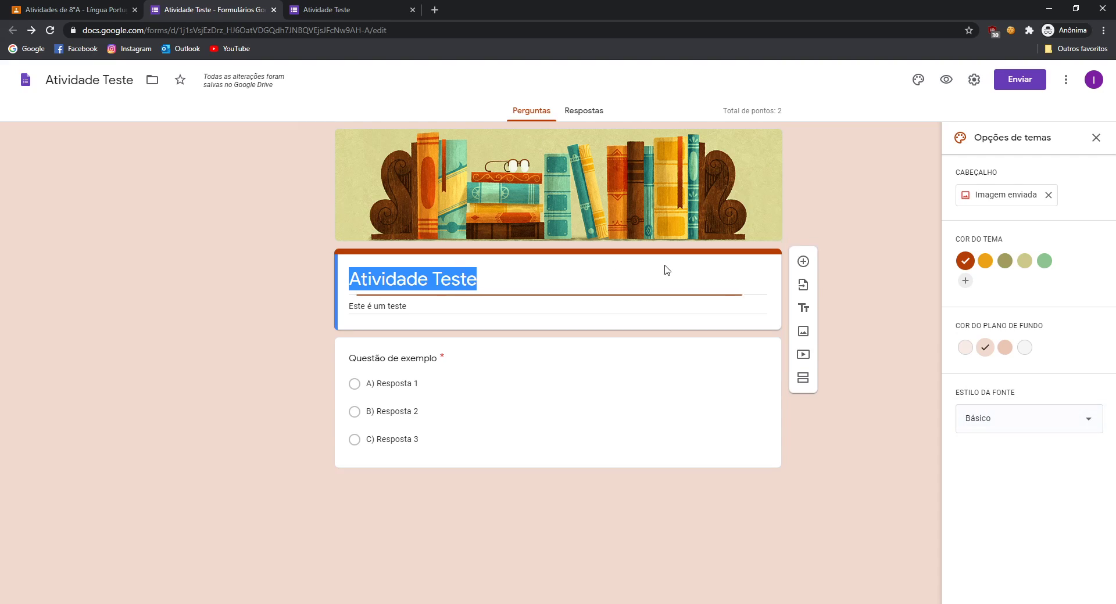
click(691, 371)
click(617, 292)
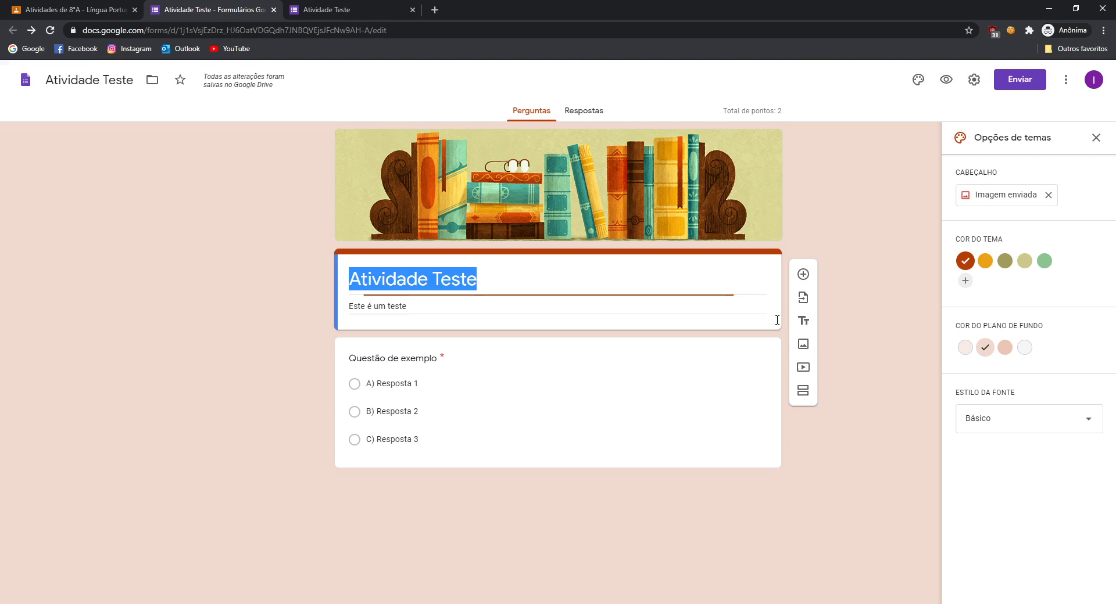
click(972, 420)
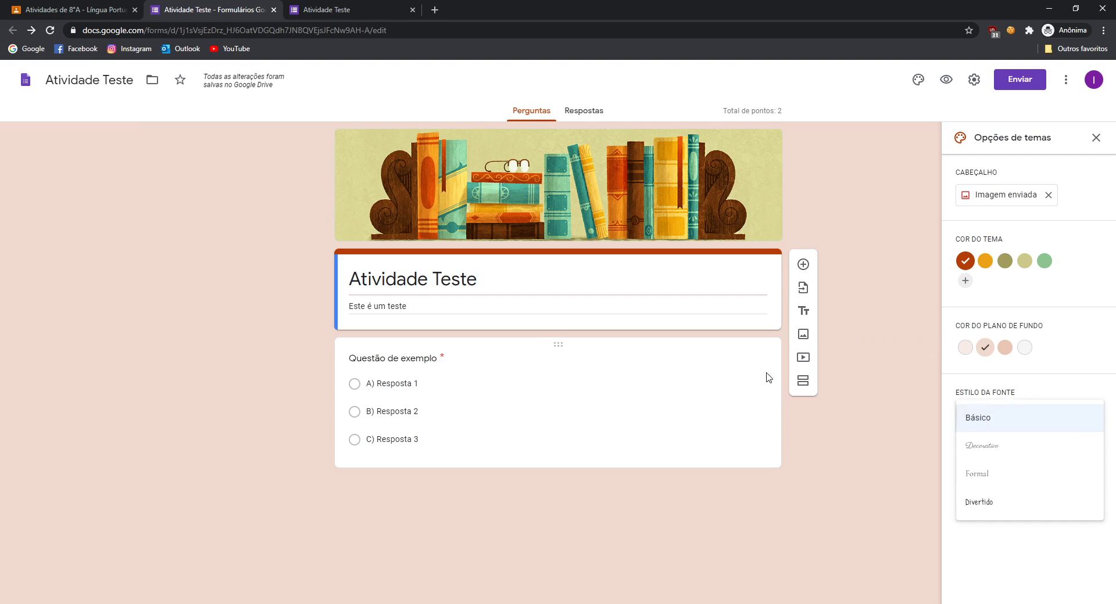
click(993, 454)
click(352, 359)
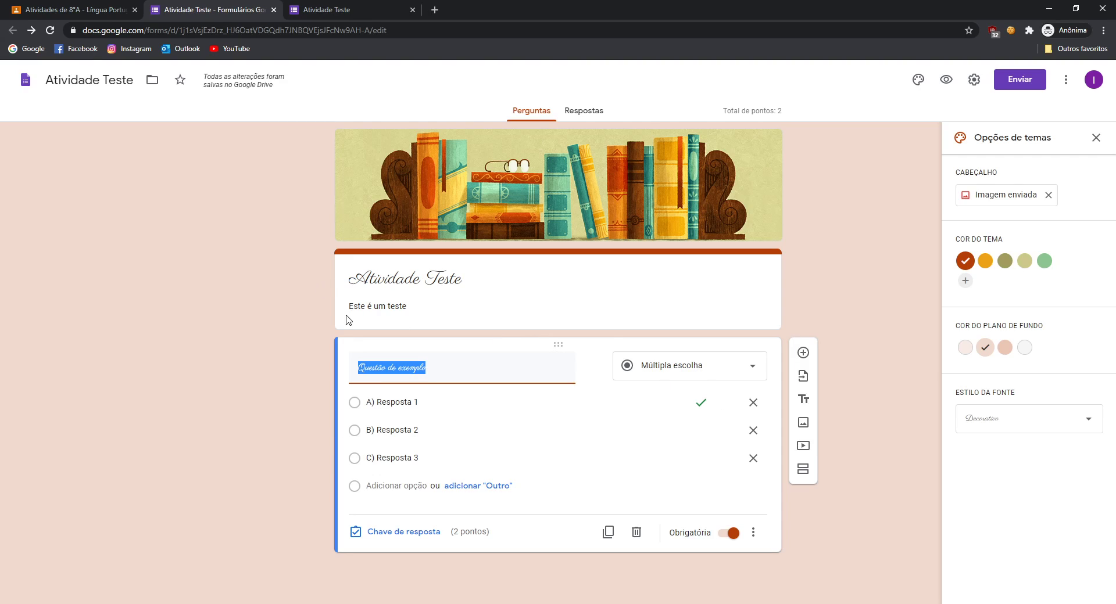
click(1037, 419)
click(1030, 395)
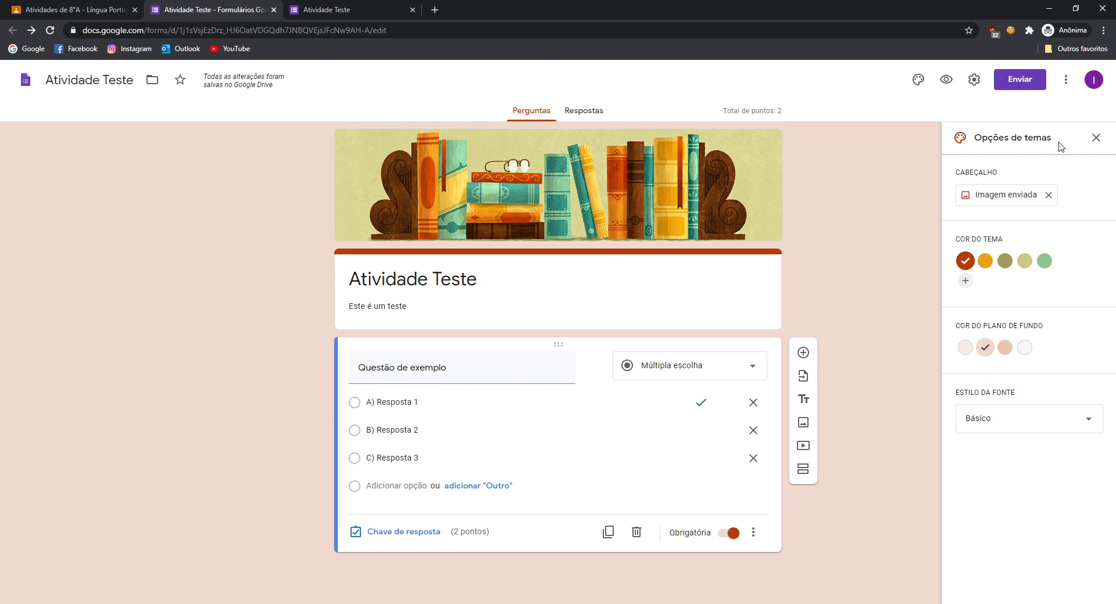
click(1097, 139)
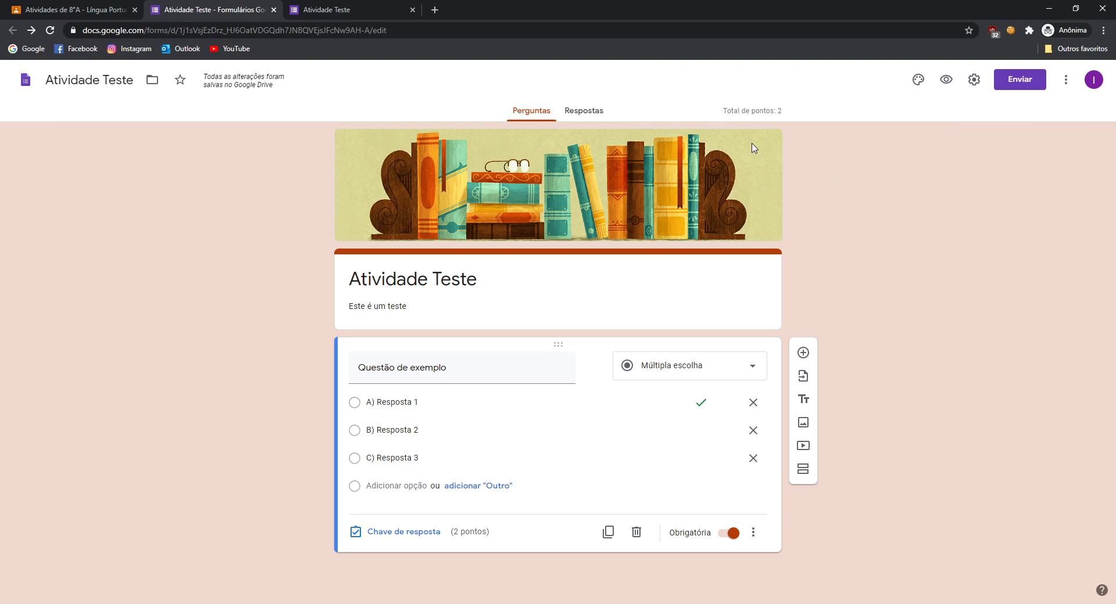
Check the form's total points and set the Classroom assignment's points to 2 to match it.
drag(723, 110, 782, 111)
click(35, 13)
click(949, 195)
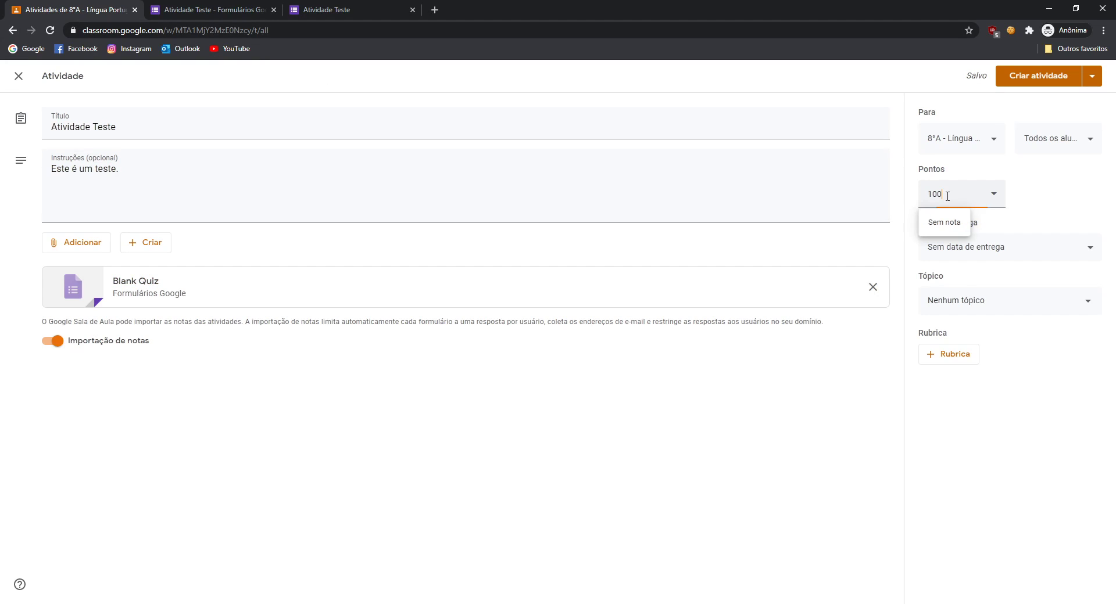
drag(961, 194, 864, 193)
click(239, 10)
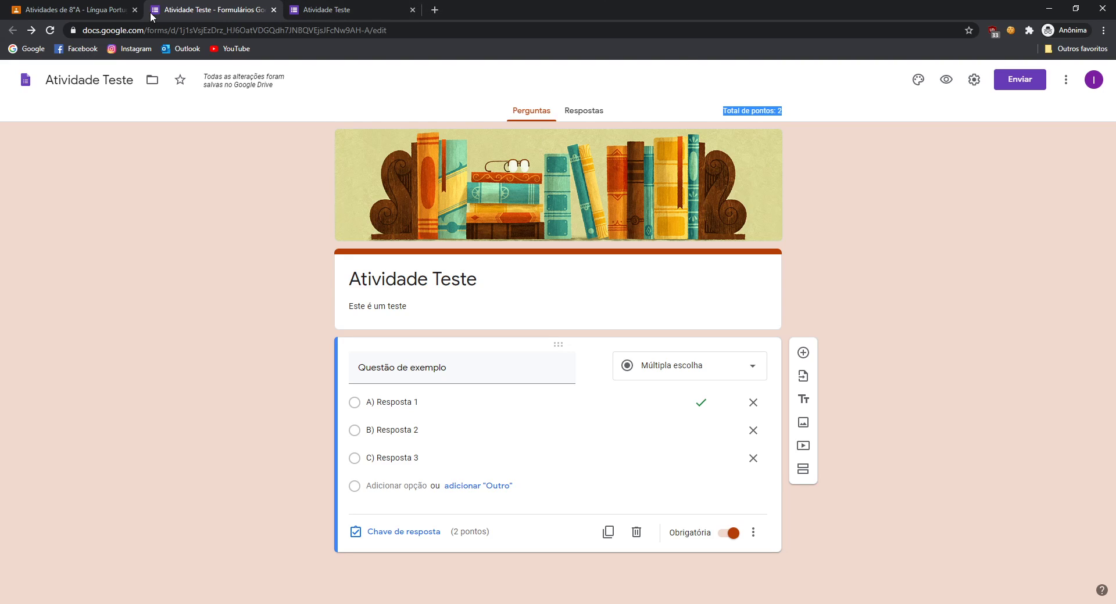
click(116, 10)
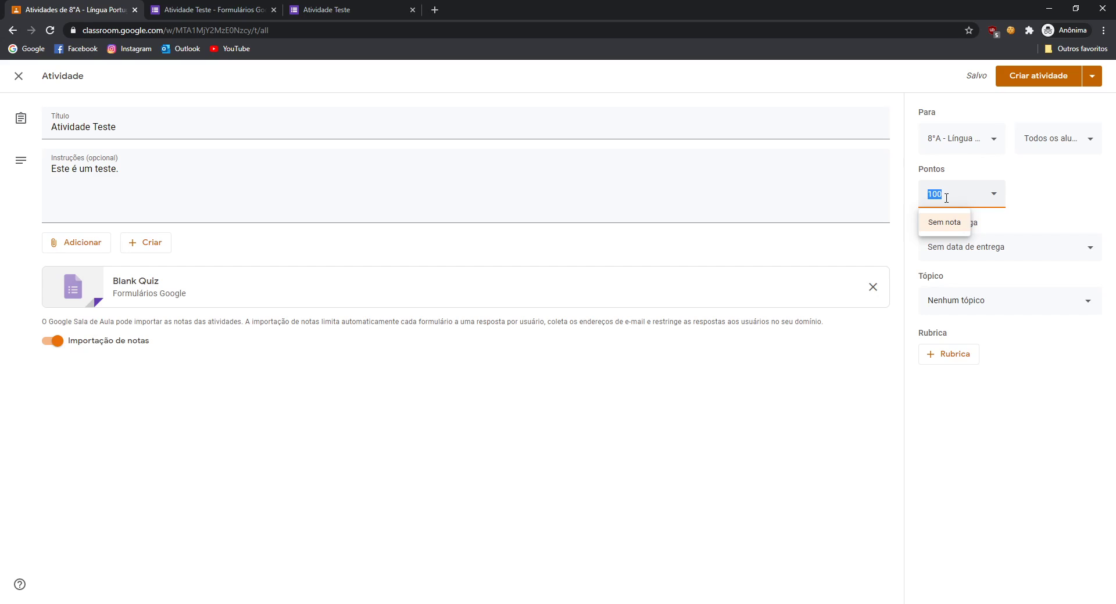
click(259, 14)
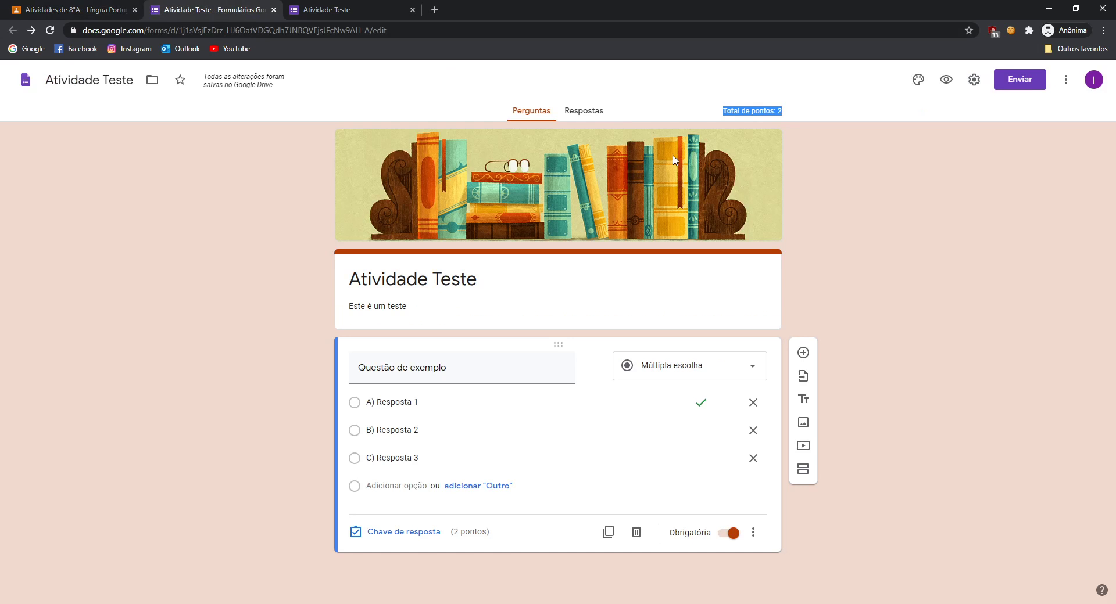
click(725, 112)
drag(787, 112, 783, 115)
click(105, 9)
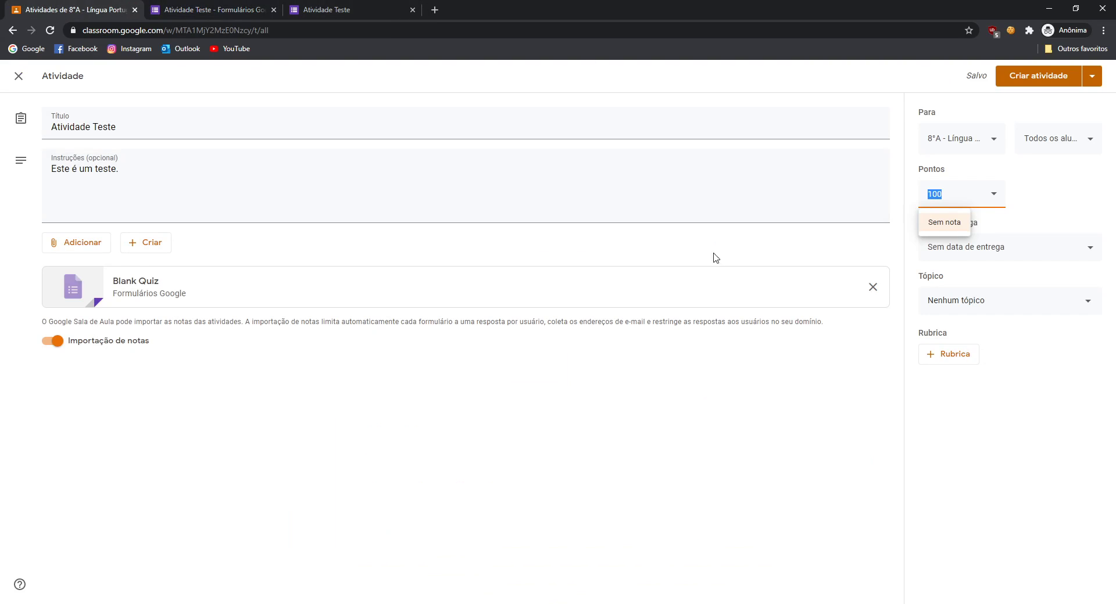
text(2)
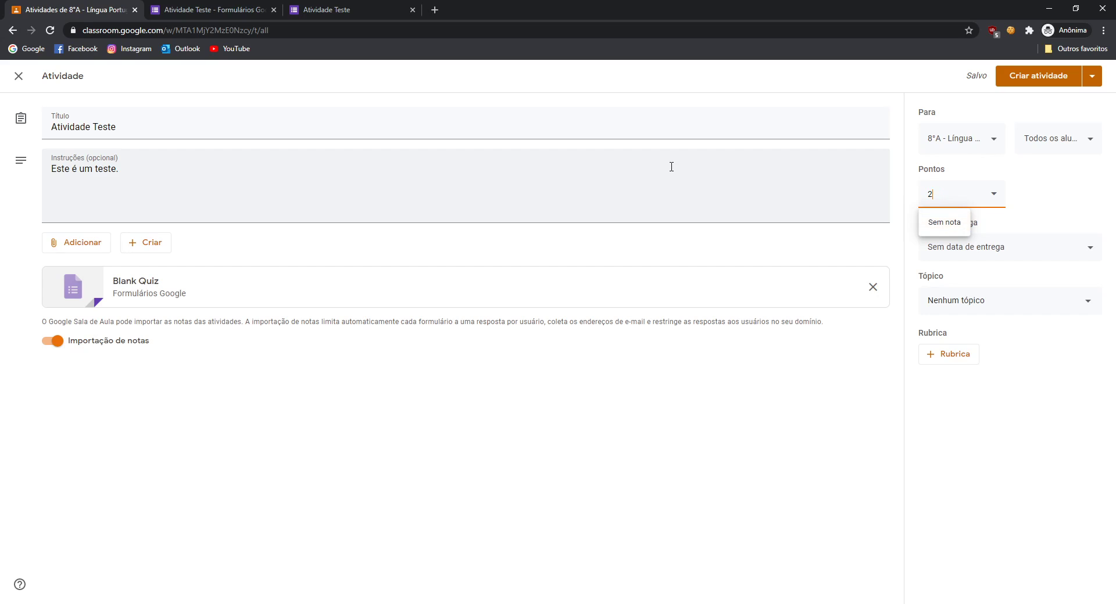
Open the form's preview again, answer the sample question with "A) Resposta 1" and submit the response.
click(210, 16)
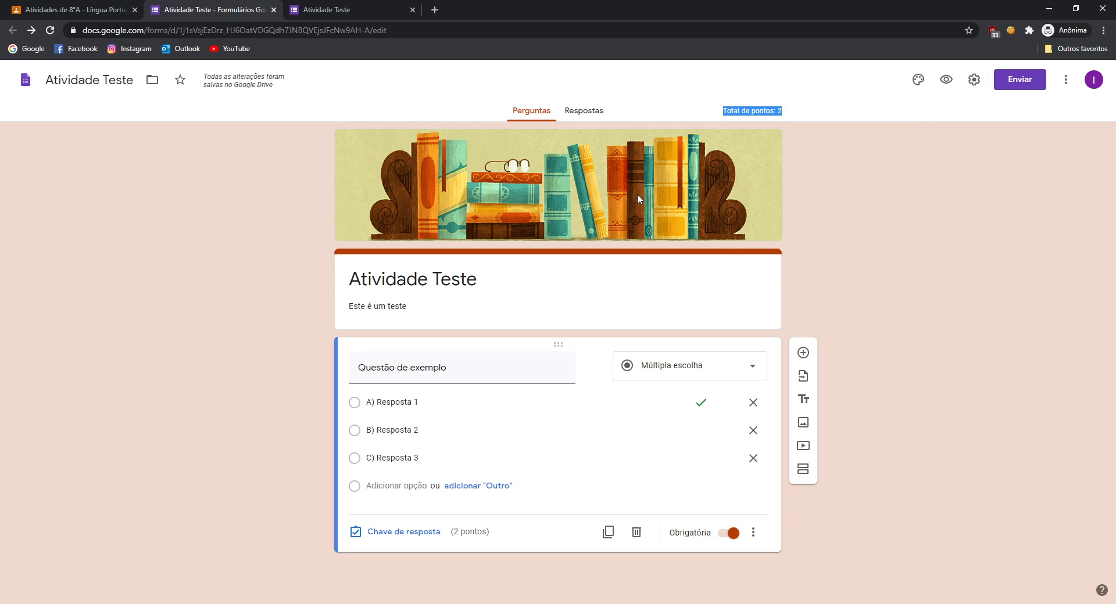
click(946, 80)
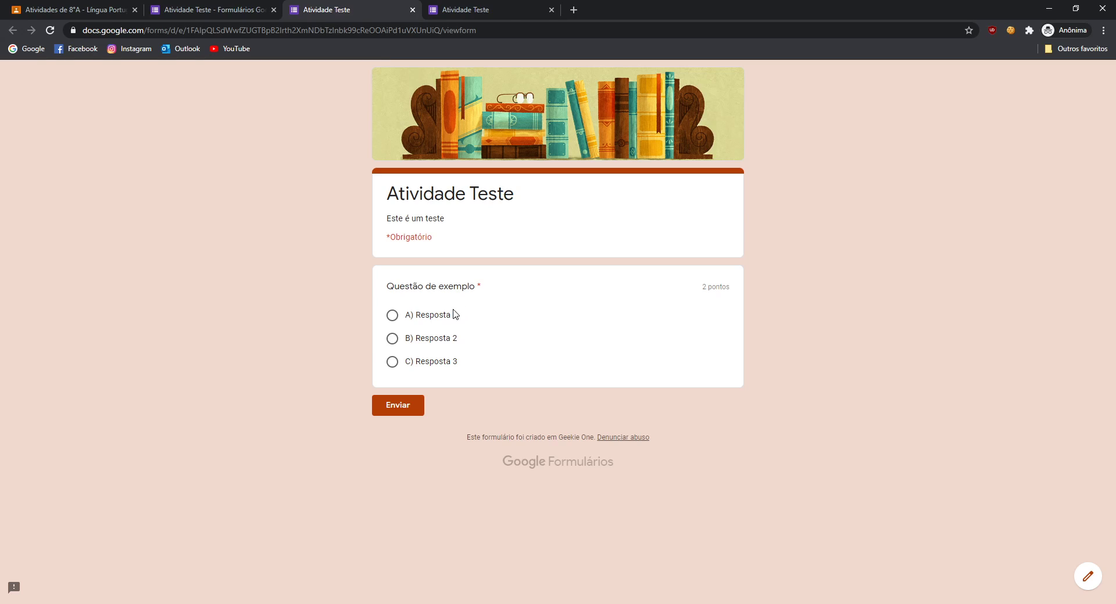
click(434, 319)
click(389, 410)
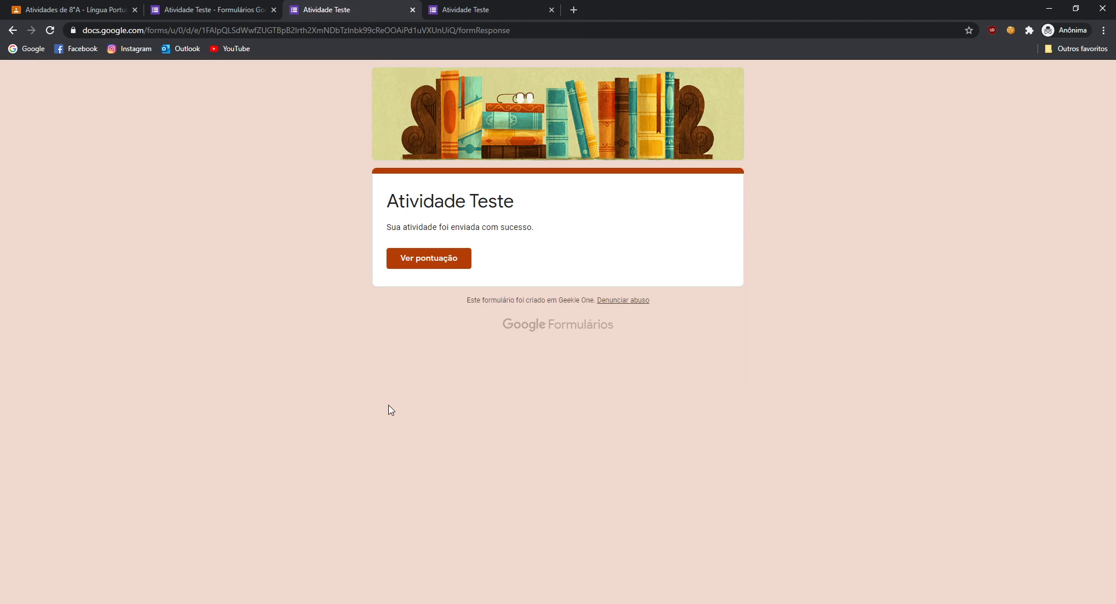
Check the confirmation message of the submitted test response and view its score.
drag(389, 201, 546, 204)
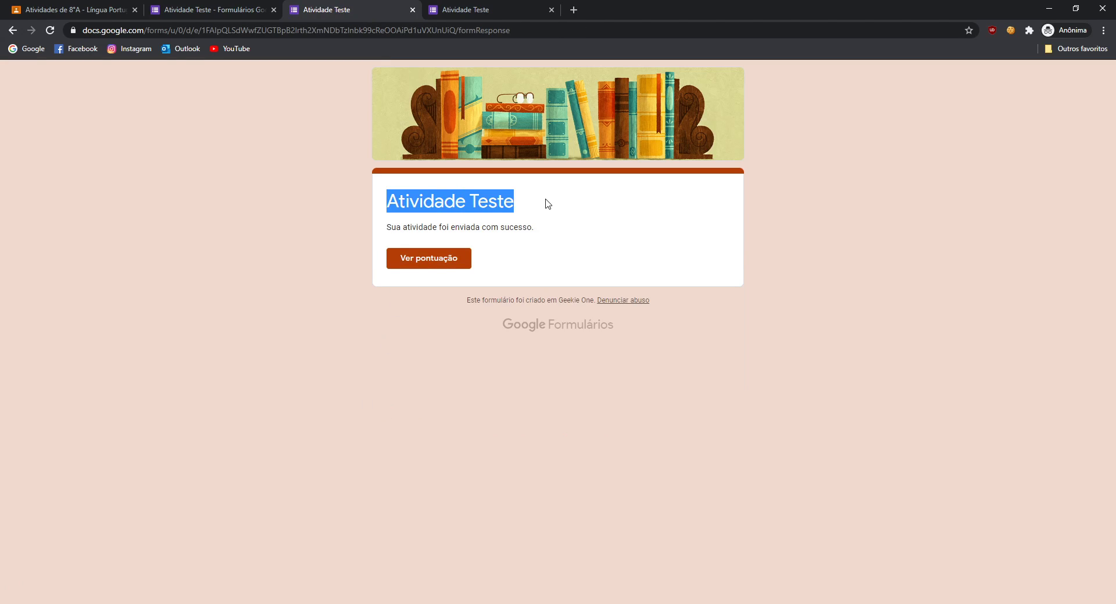
drag(383, 230, 540, 227)
click(540, 227)
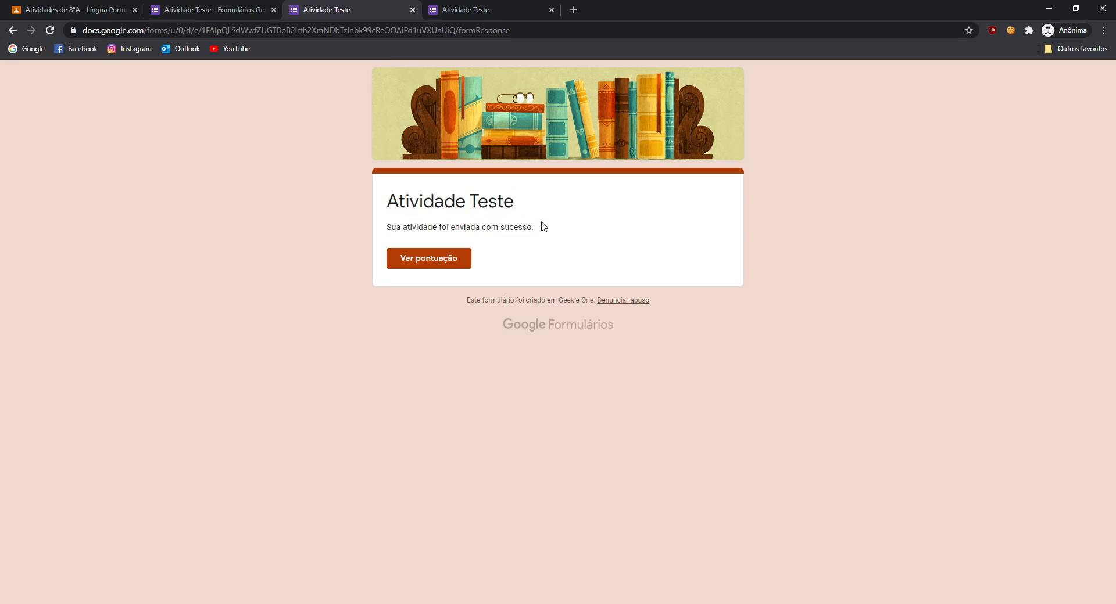
click(439, 261)
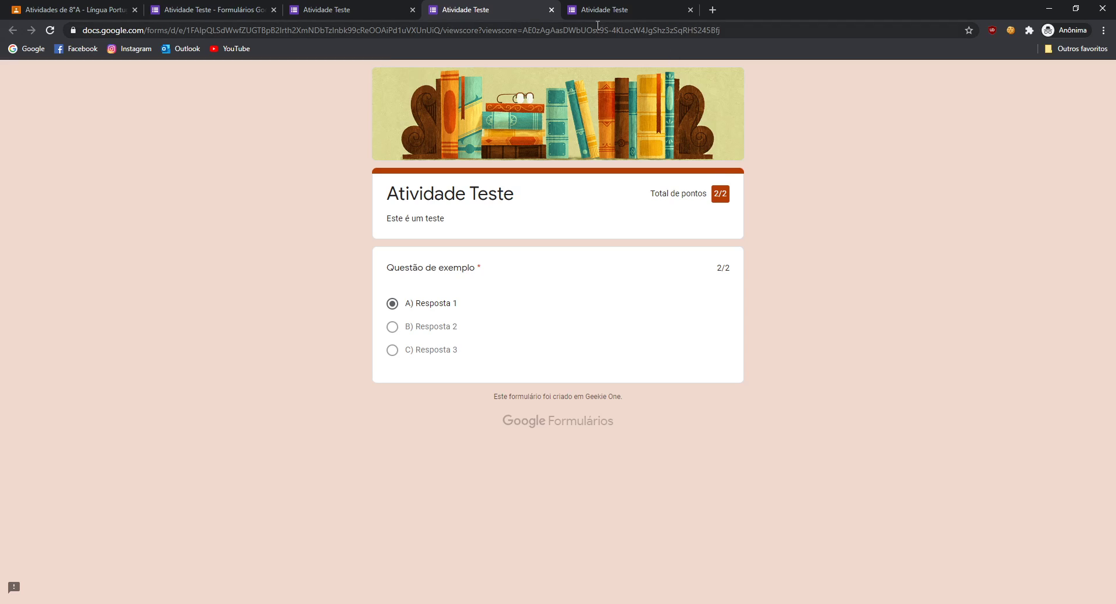
Close the score page and both form previews to return to the form editor.
click(551, 11)
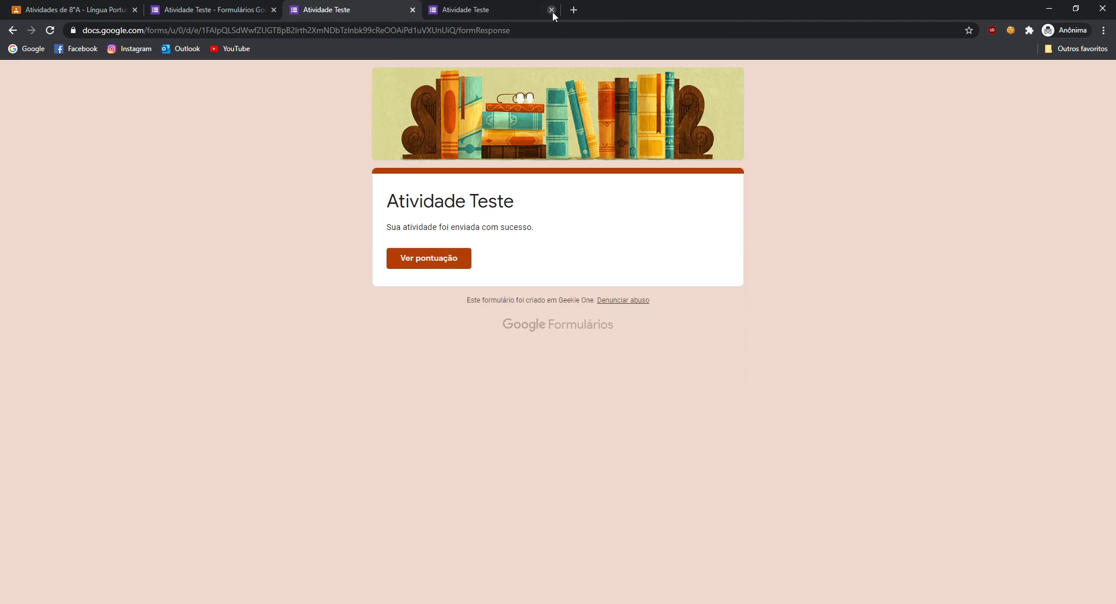
click(411, 10)
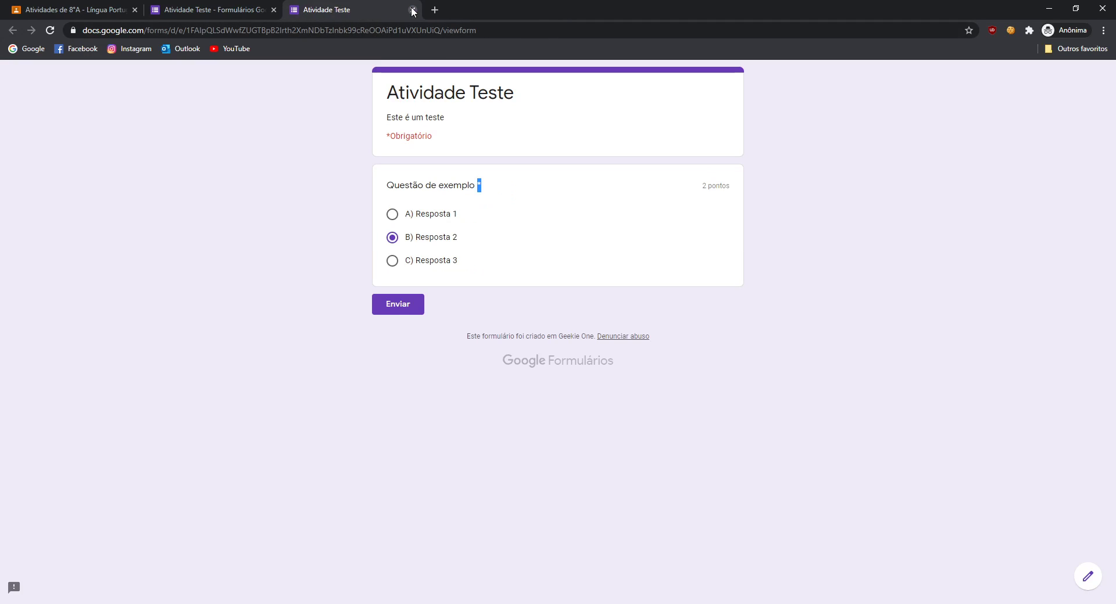
key(ctrl+w)
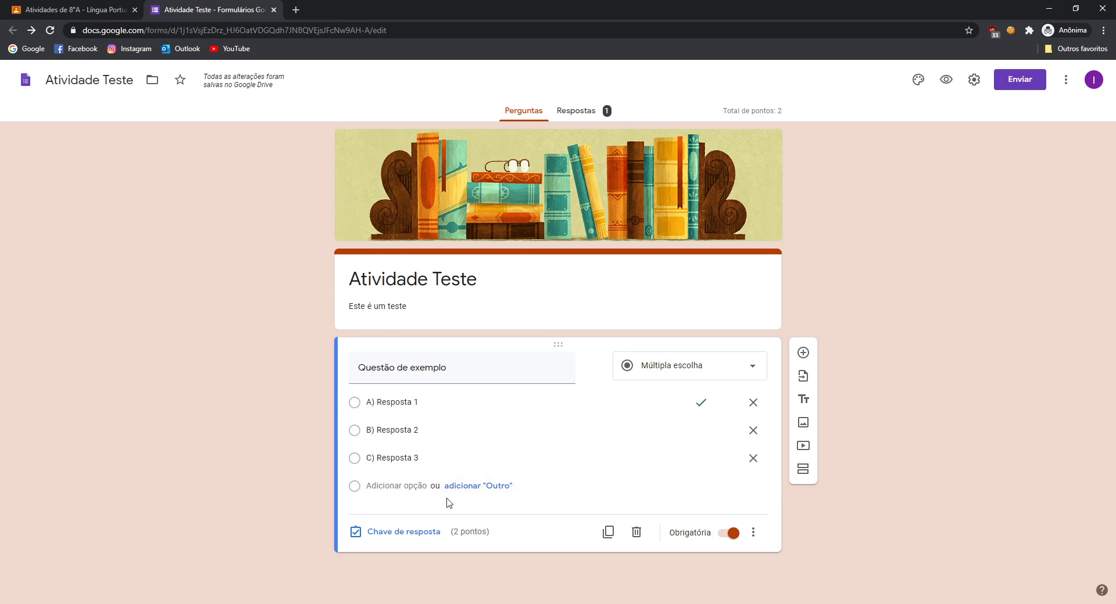
Review the form's options for sending by e-mail and by link, select the shareable link and close without sending.
click(1028, 87)
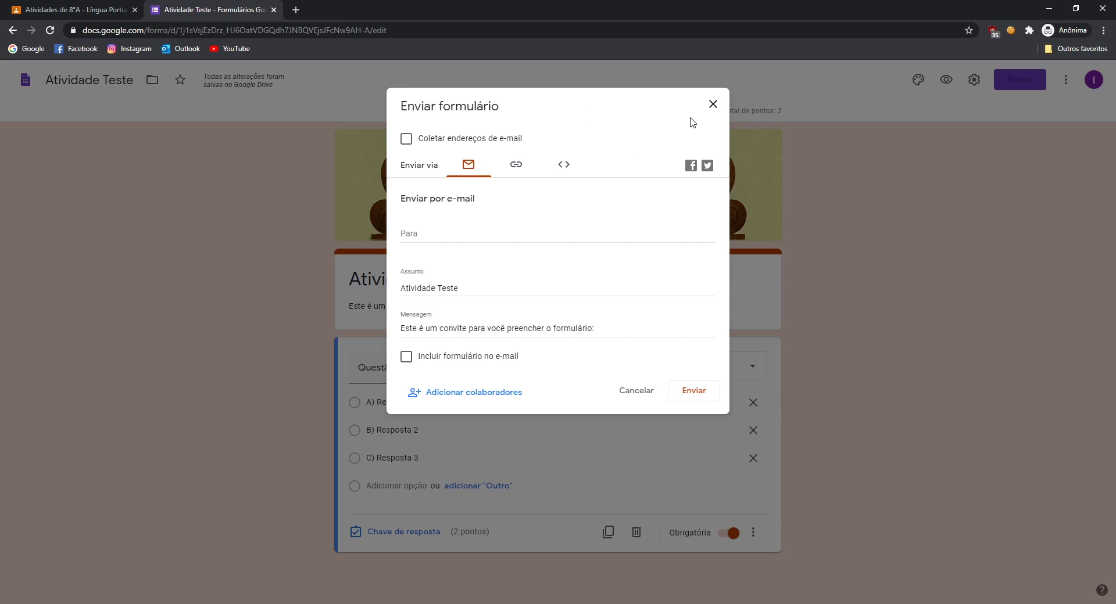
click(712, 104)
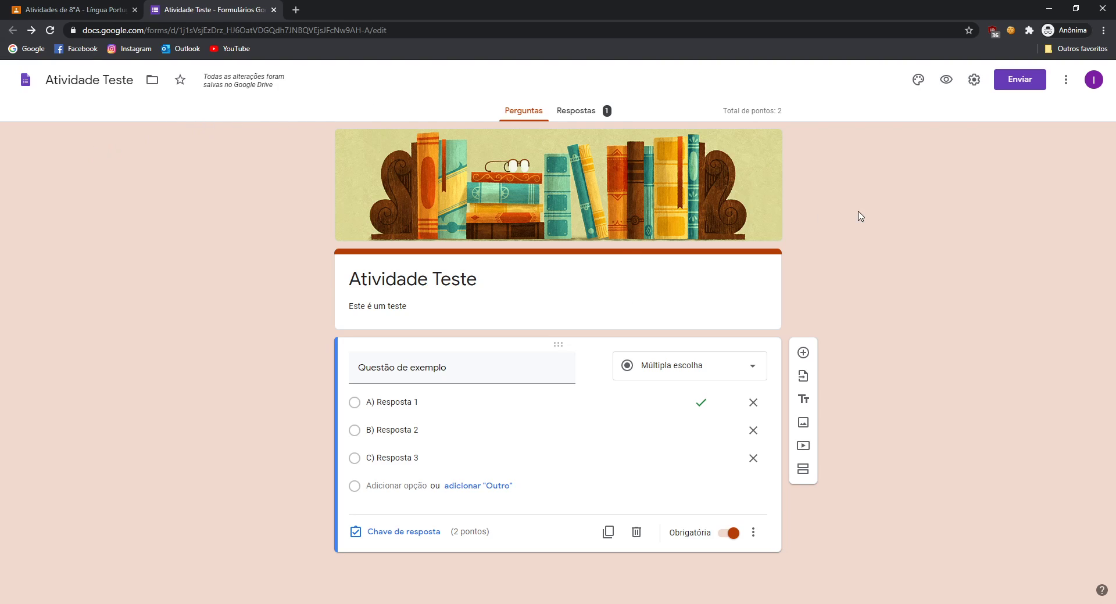
click(1066, 80)
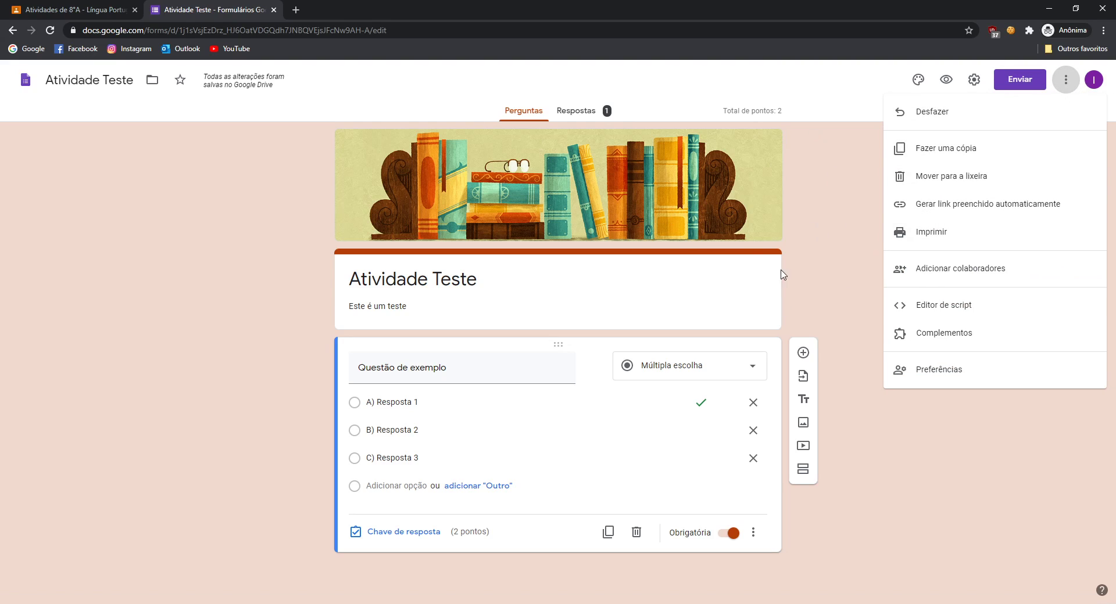
click(813, 244)
click(1002, 81)
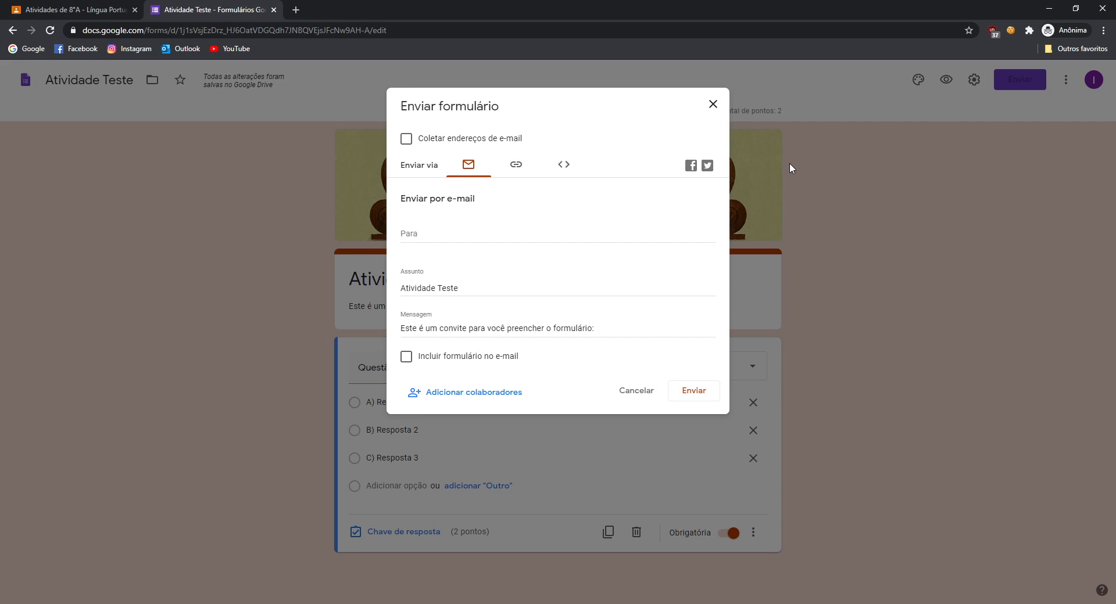
click(516, 165)
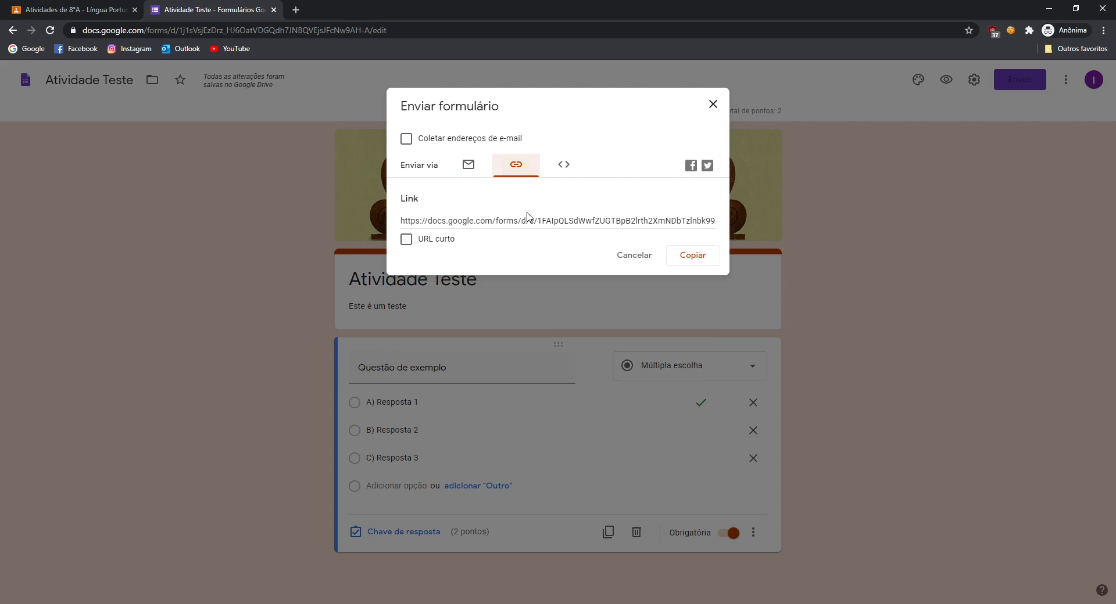
click(529, 222)
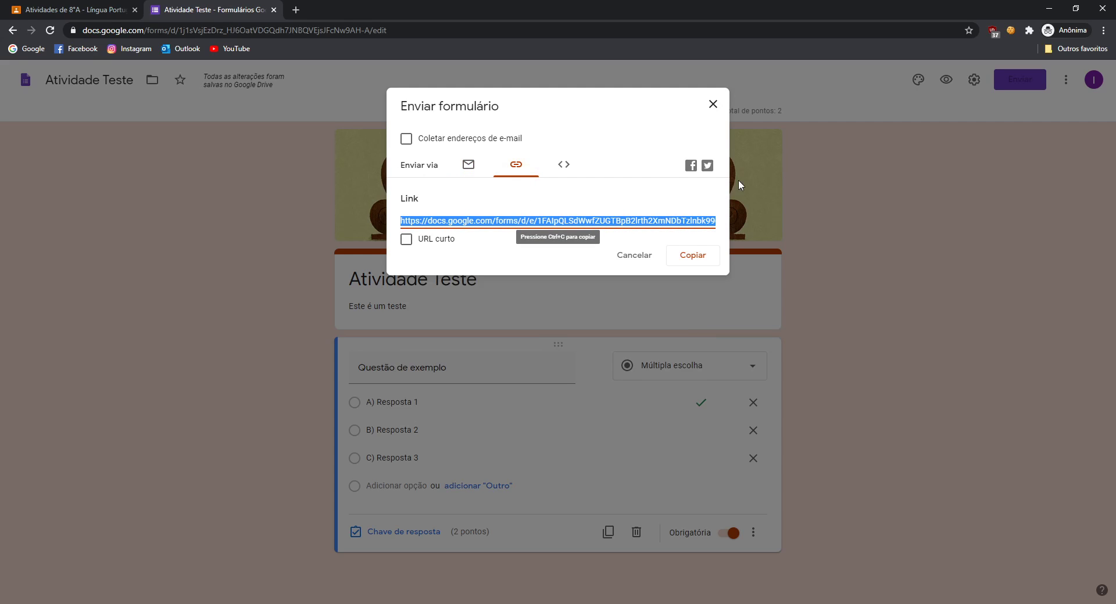
click(710, 110)
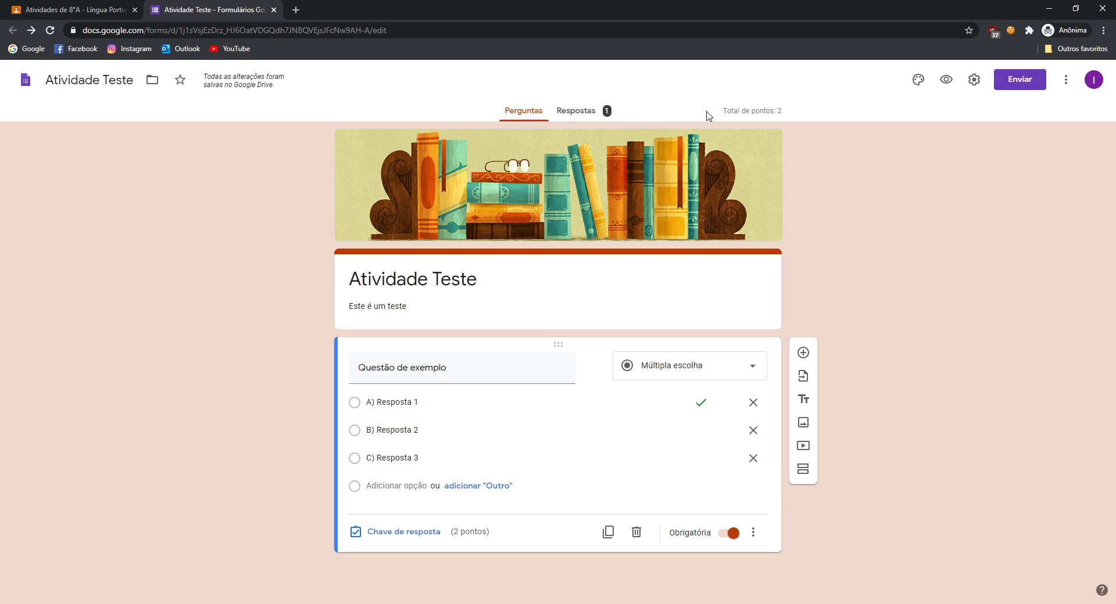
Review the form's general, presentation and quiz settings and close them without changes.
click(974, 79)
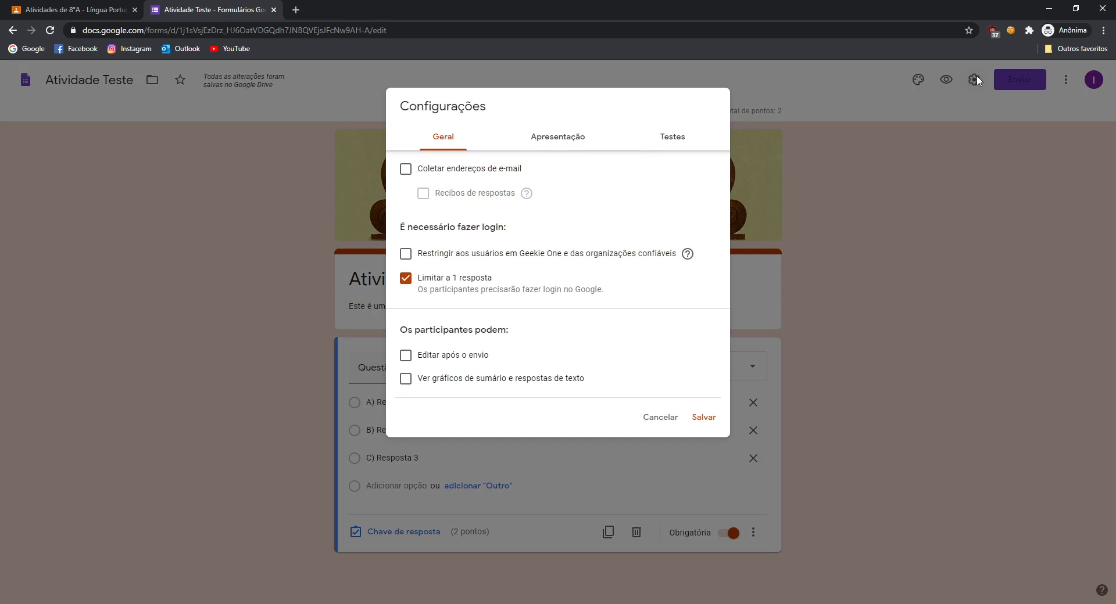
click(983, 173)
click(974, 79)
click(531, 145)
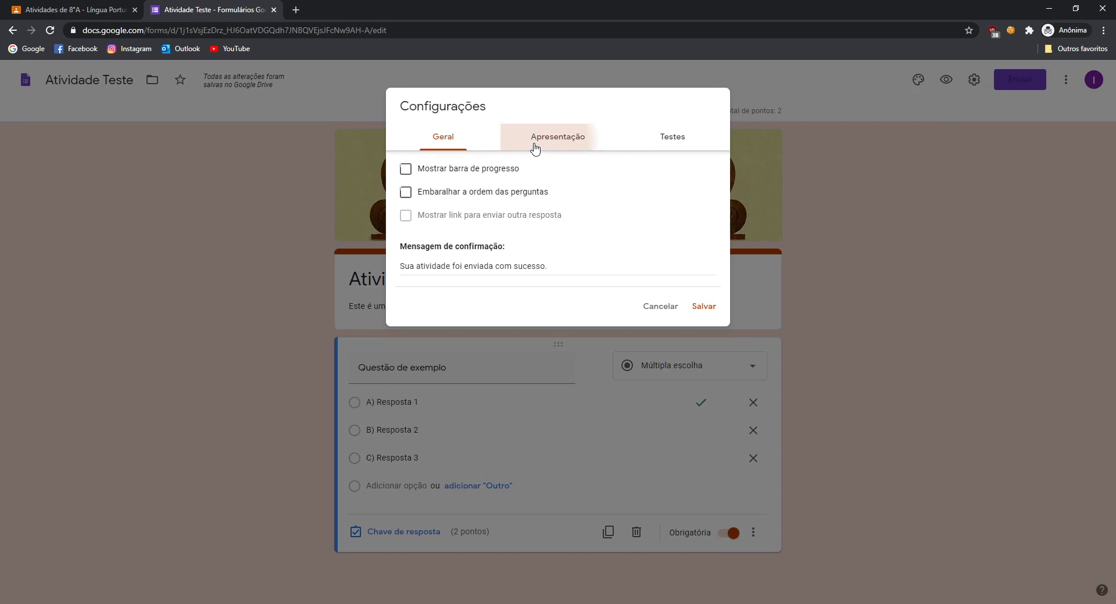
click(637, 148)
click(688, 465)
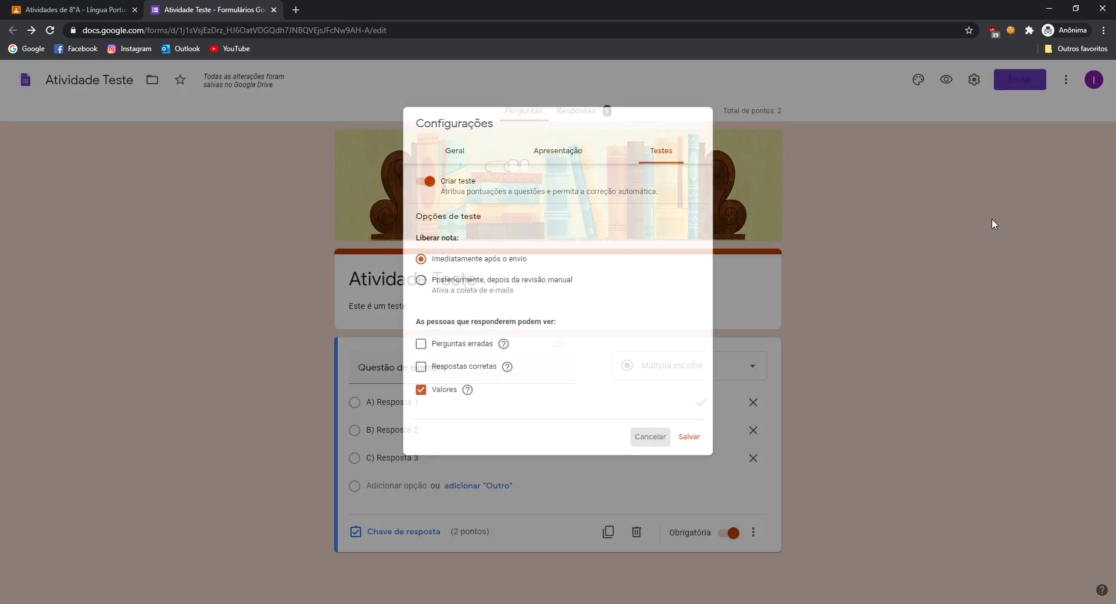
Check the default preferences for new forms and questions, and look over the form's additional options.
click(1065, 80)
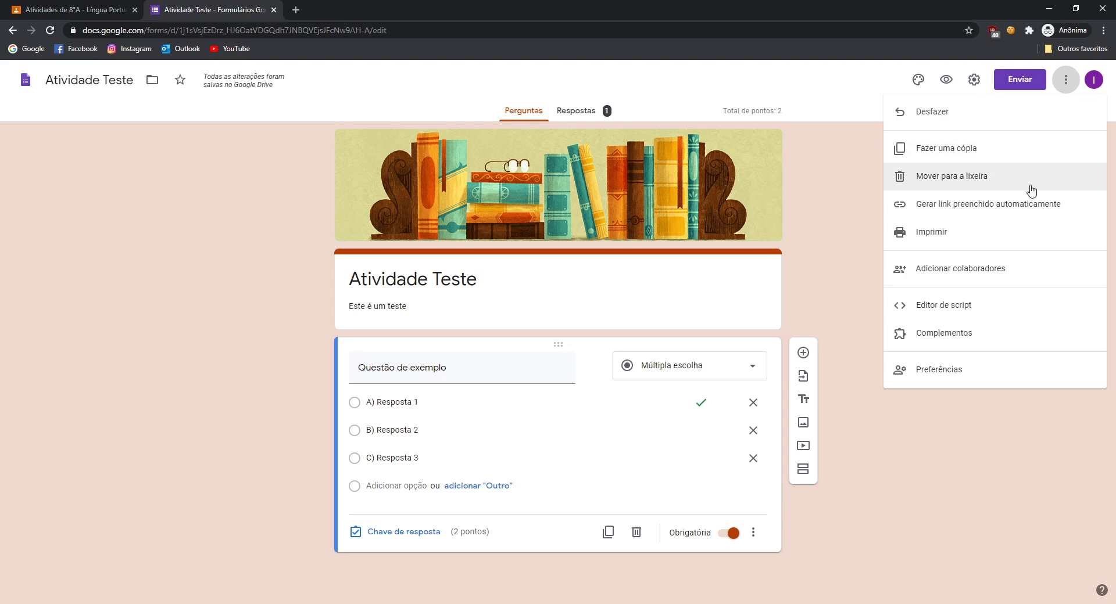
click(1000, 369)
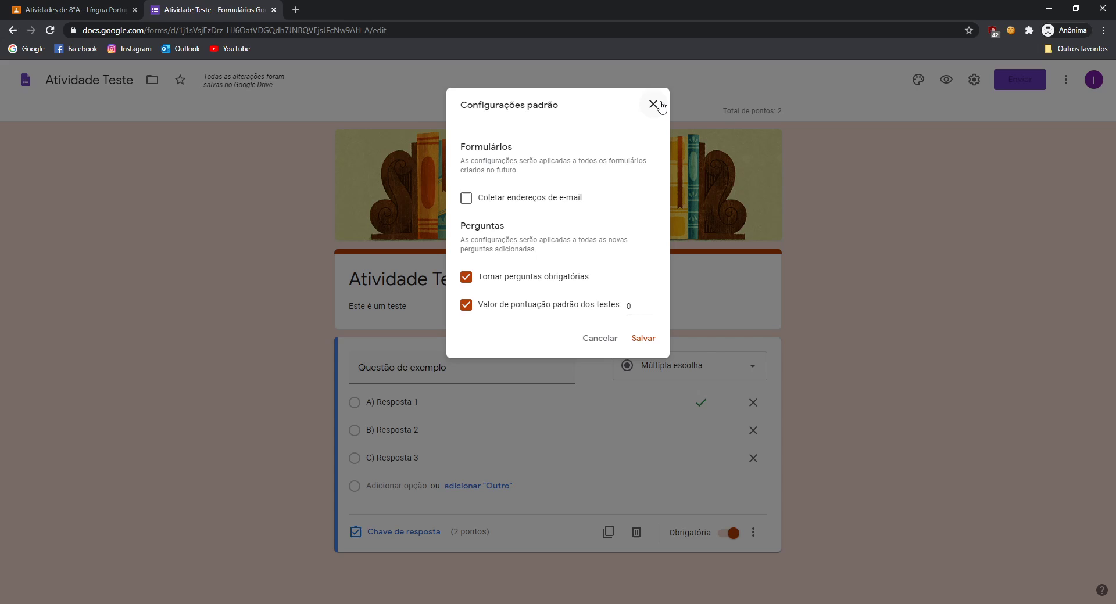
click(660, 106)
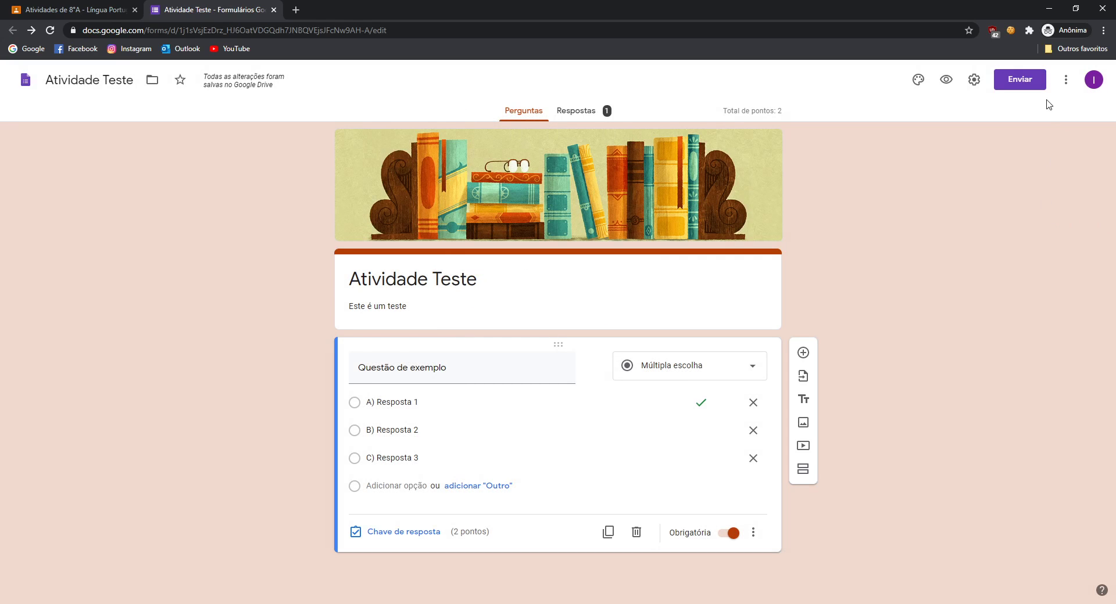
click(1065, 80)
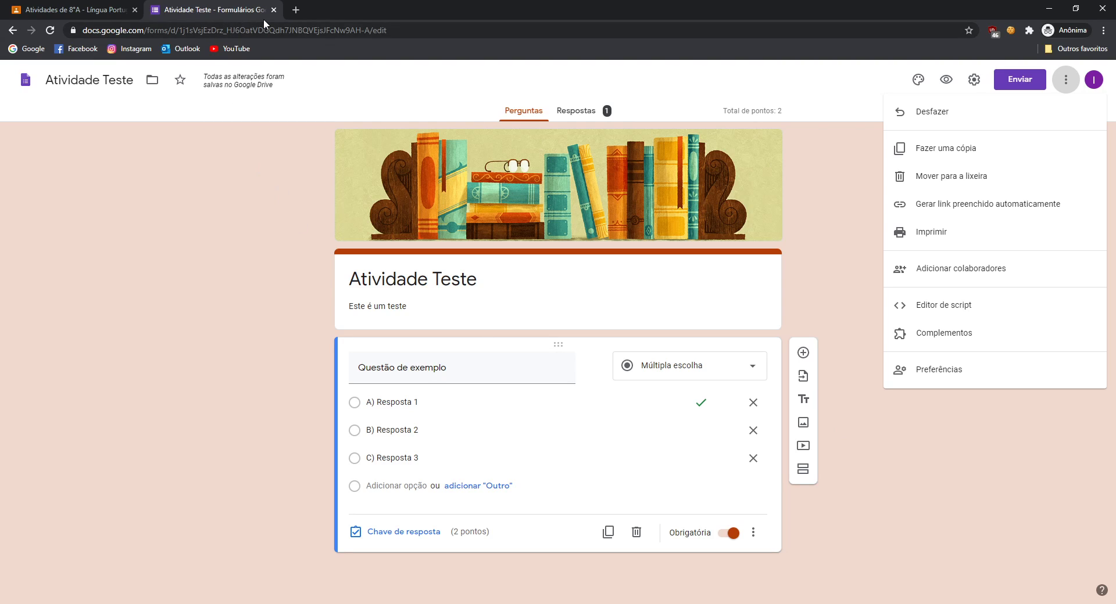
click(307, 199)
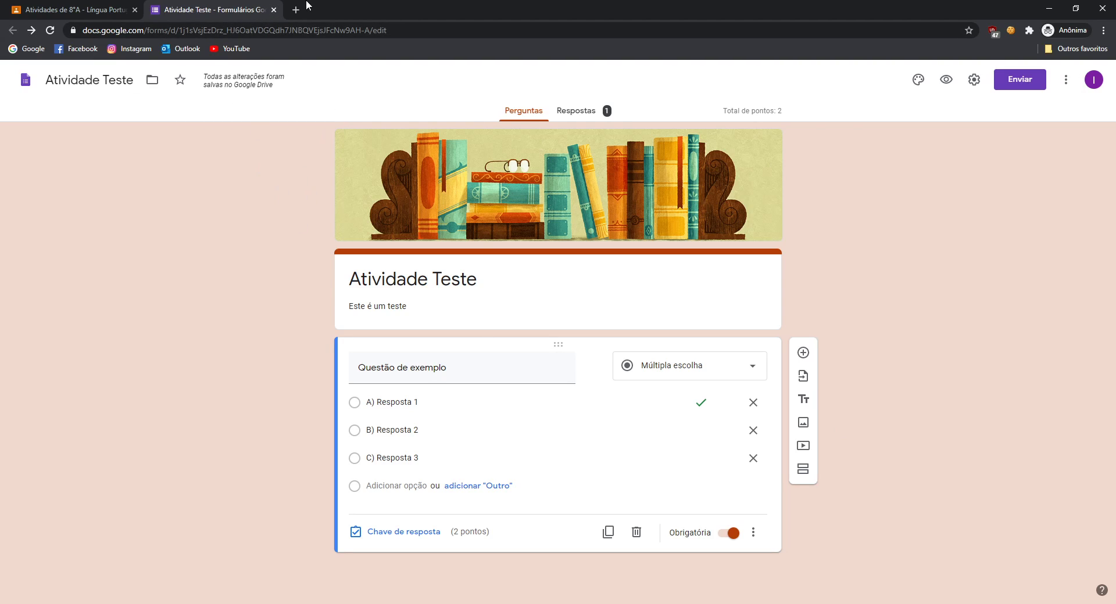
Close the form editor and open the "Atividade Teste" draft in Classroom for editing.
click(274, 10)
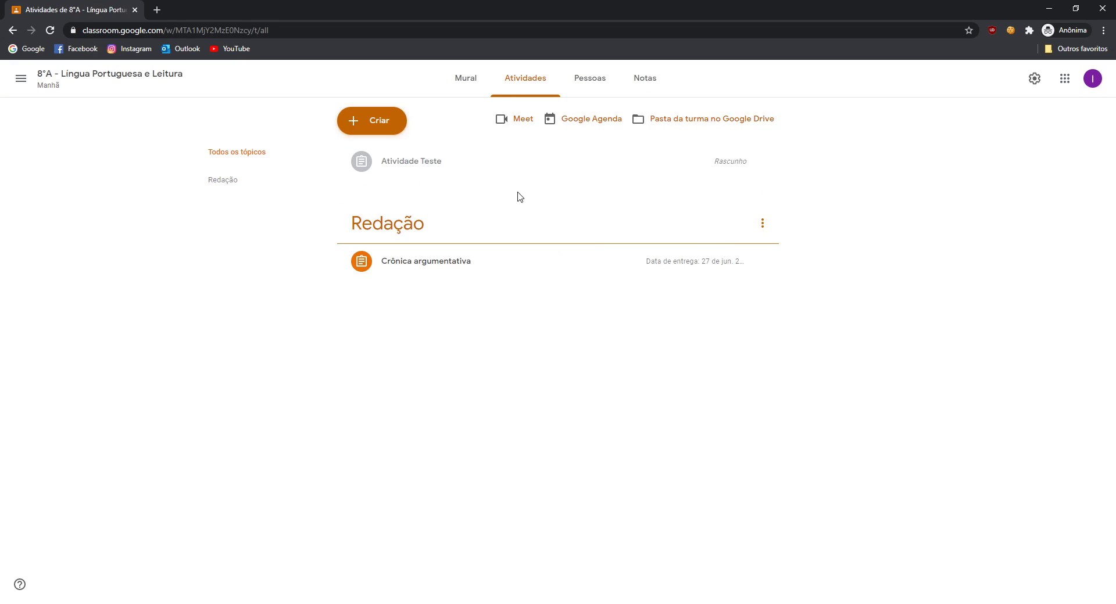
click(741, 169)
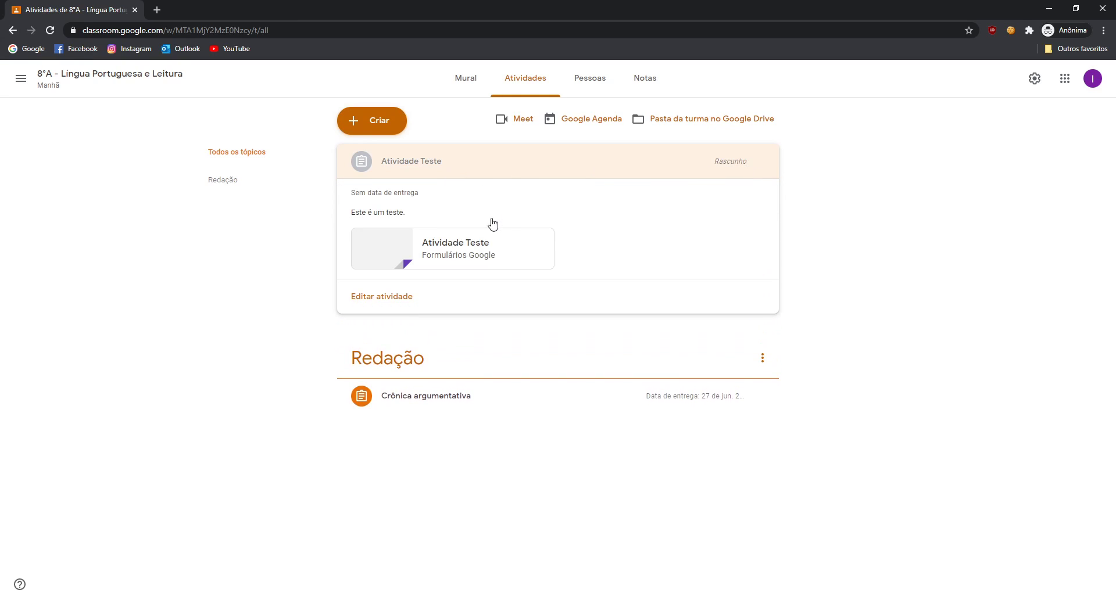
click(391, 295)
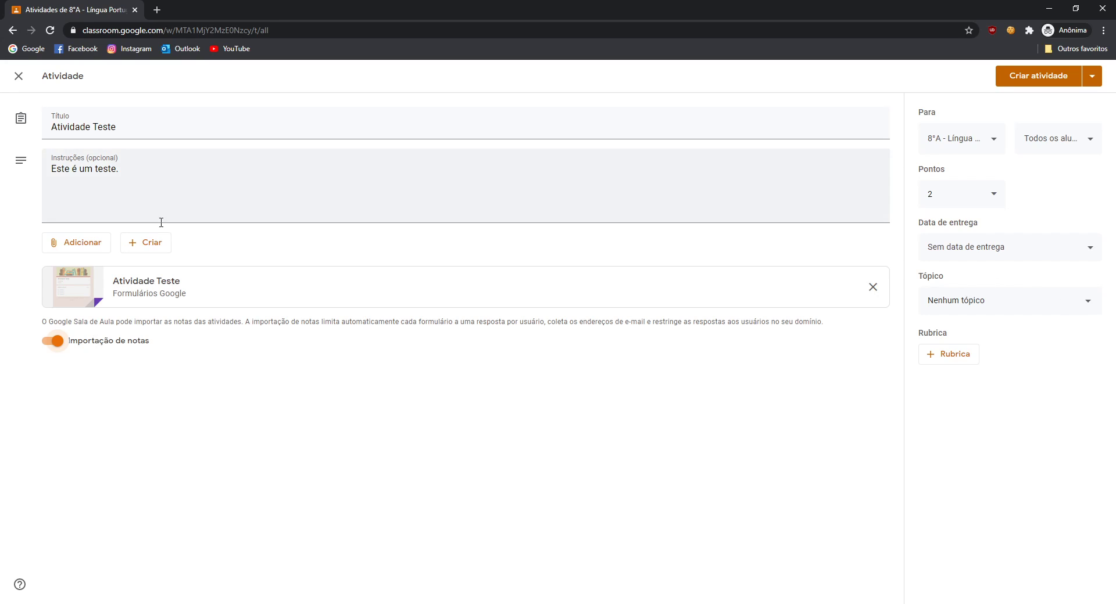
Review which classes and which students the assignment can be given to, keeping the current selection.
click(986, 142)
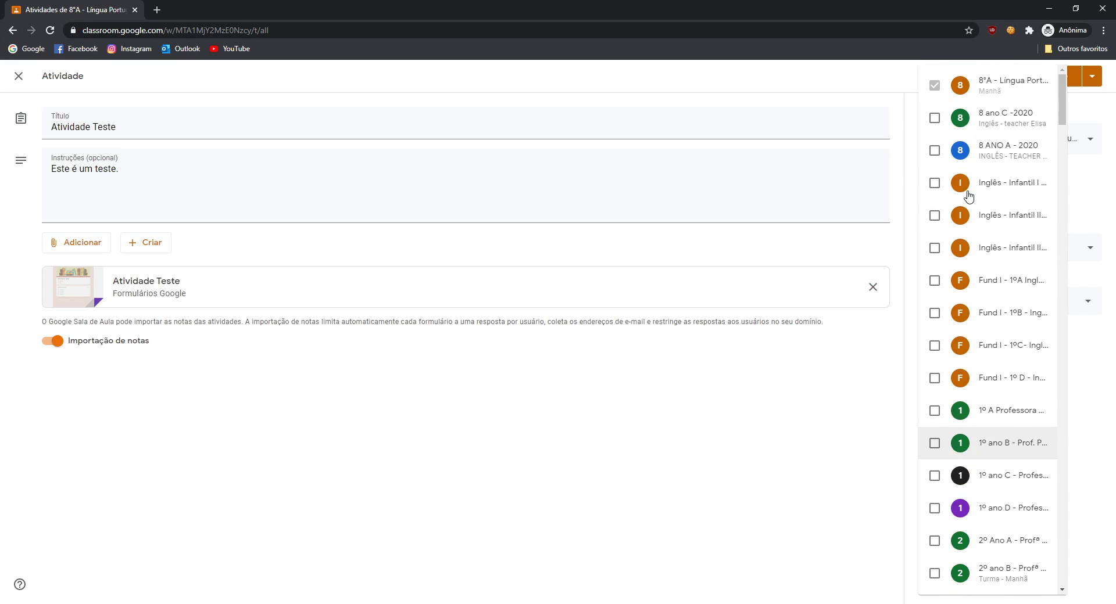
click(838, 458)
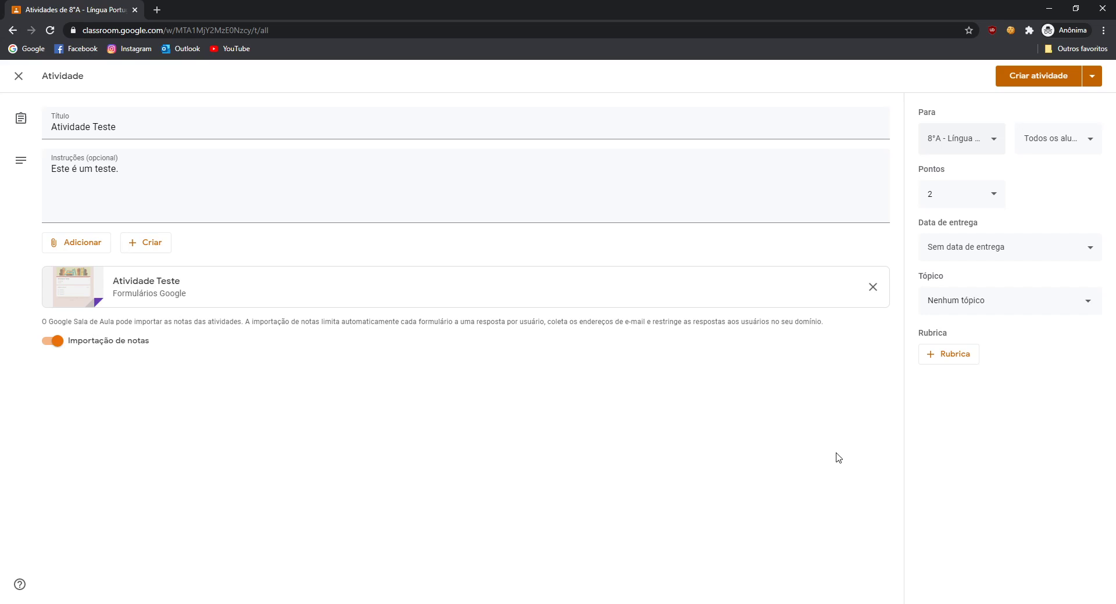
click(1040, 149)
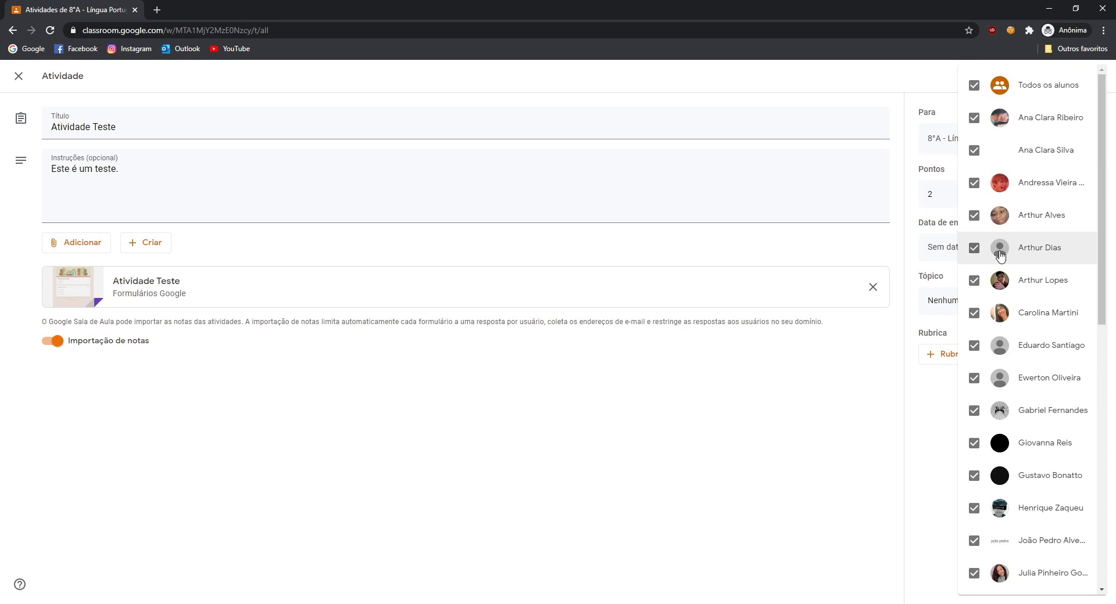
click(847, 435)
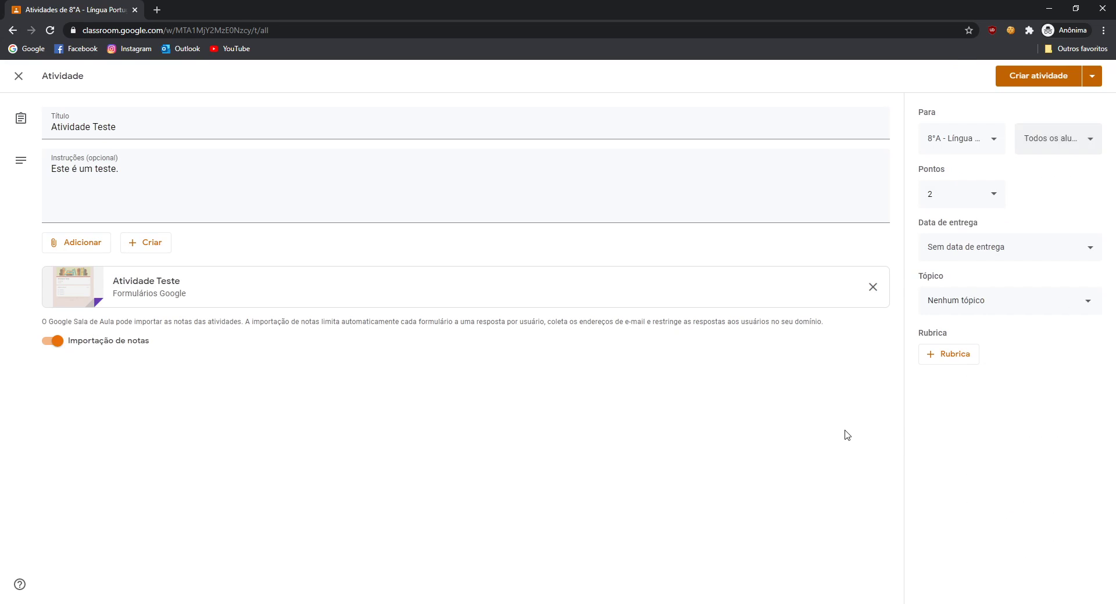